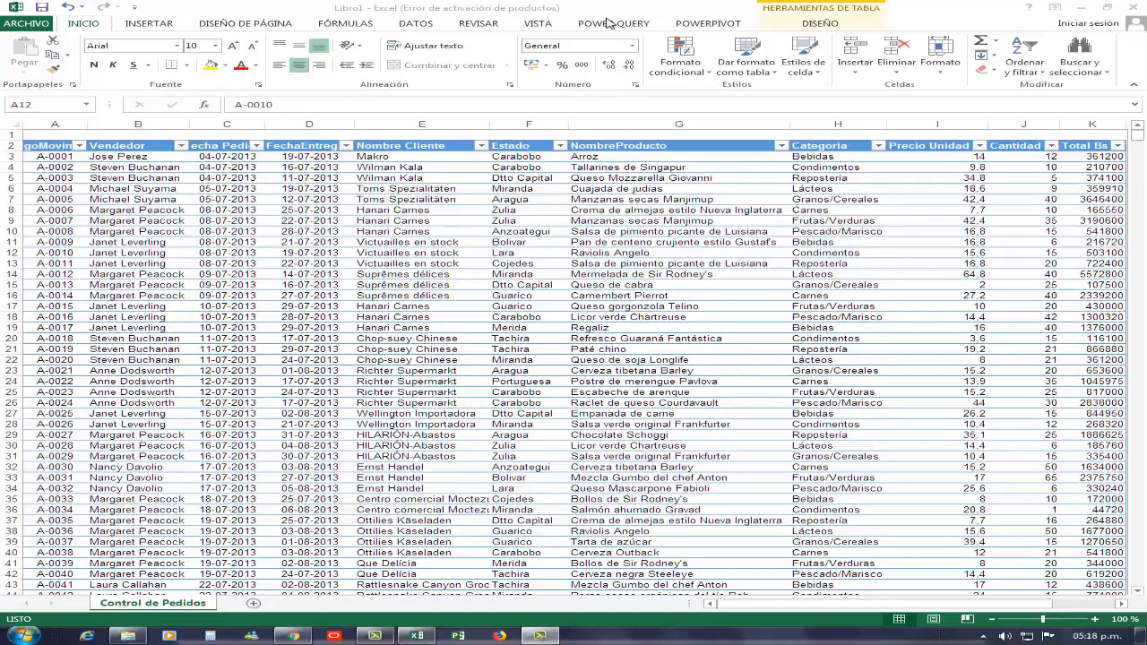
- Show the Power Query commands and select a cell in the Estado column of the orders table
{"action": "left_click", "coordinate": [608, 25]}
{"action": "left_click", "coordinate": [703, 24]}
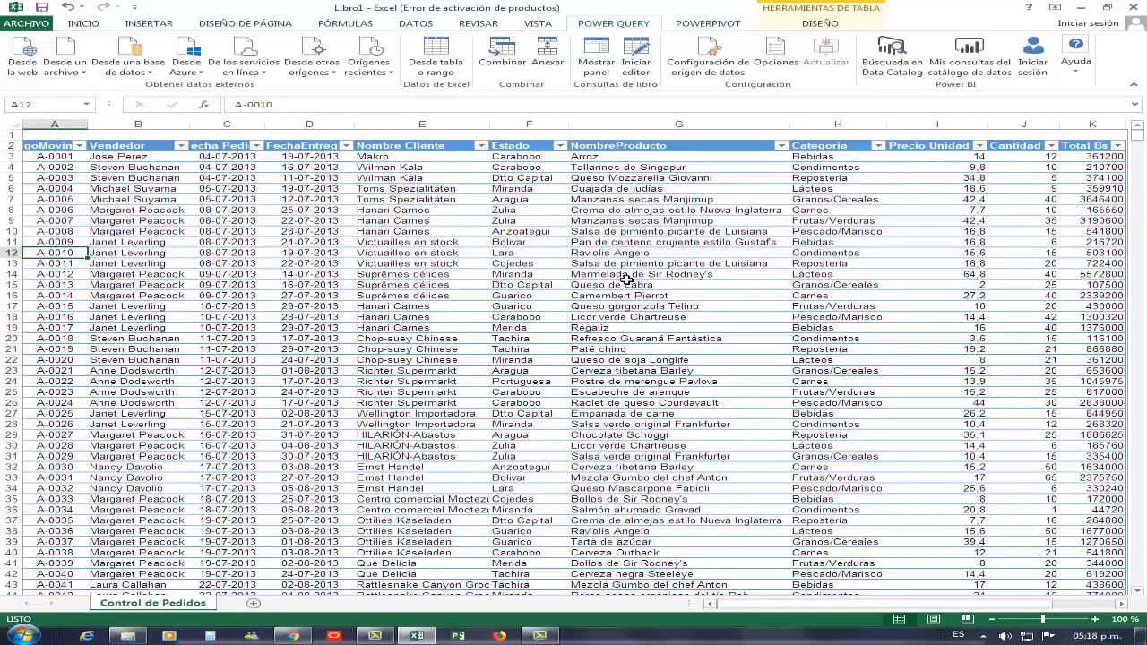
{"action": "left_click", "coordinate": [536, 255]}
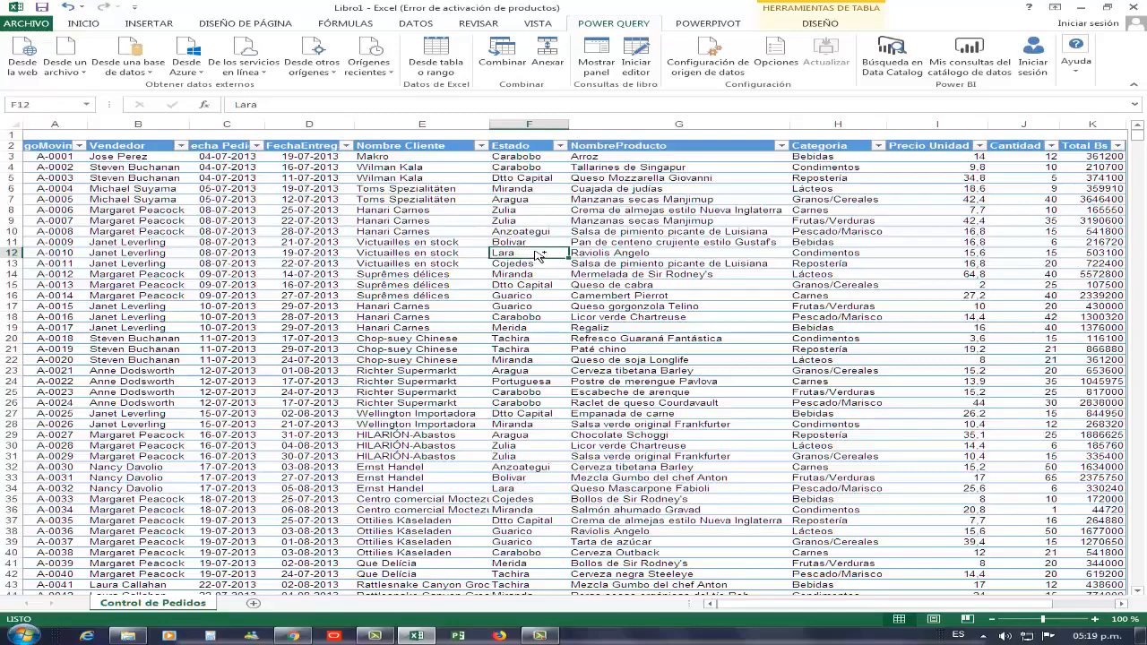
- Examine how far the orders table extends by going to its last record and the sheet's last row, returning to the top
{"action": "left_click", "coordinate": [255, 320]}
{"action": "key", "text": "ctrl+Down"}
{"action": "left_click", "coordinate": [255, 319]}
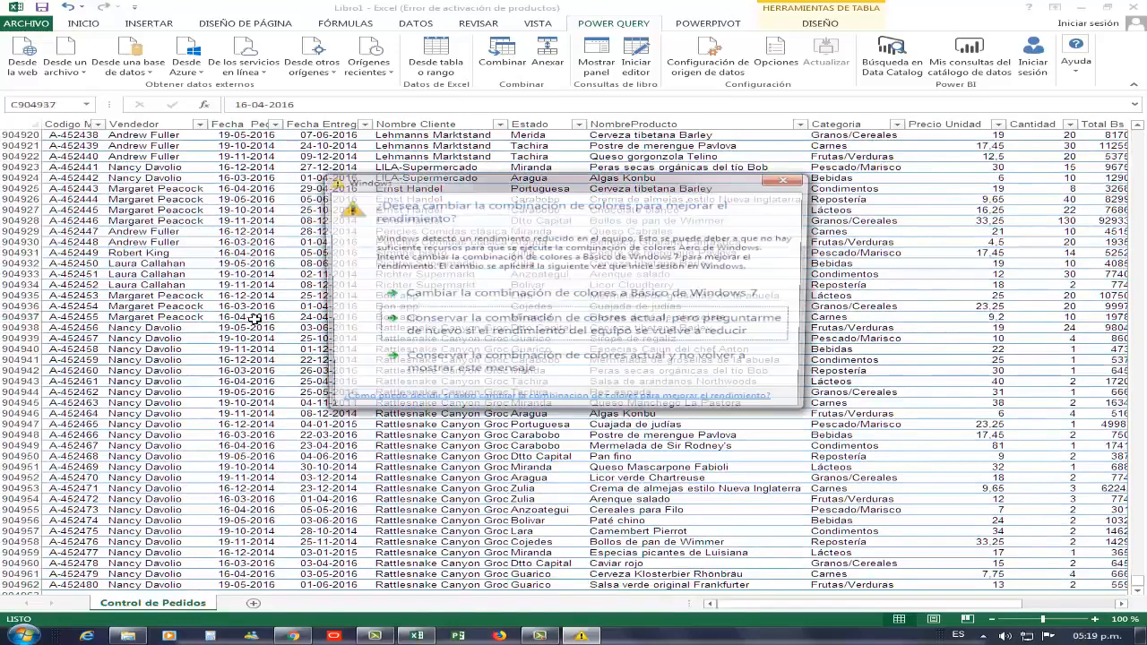
{"action": "left_click", "coordinate": [789, 179]}
{"action": "left_click", "coordinate": [210, 362]}
{"action": "key", "text": "ctrl+Down"}
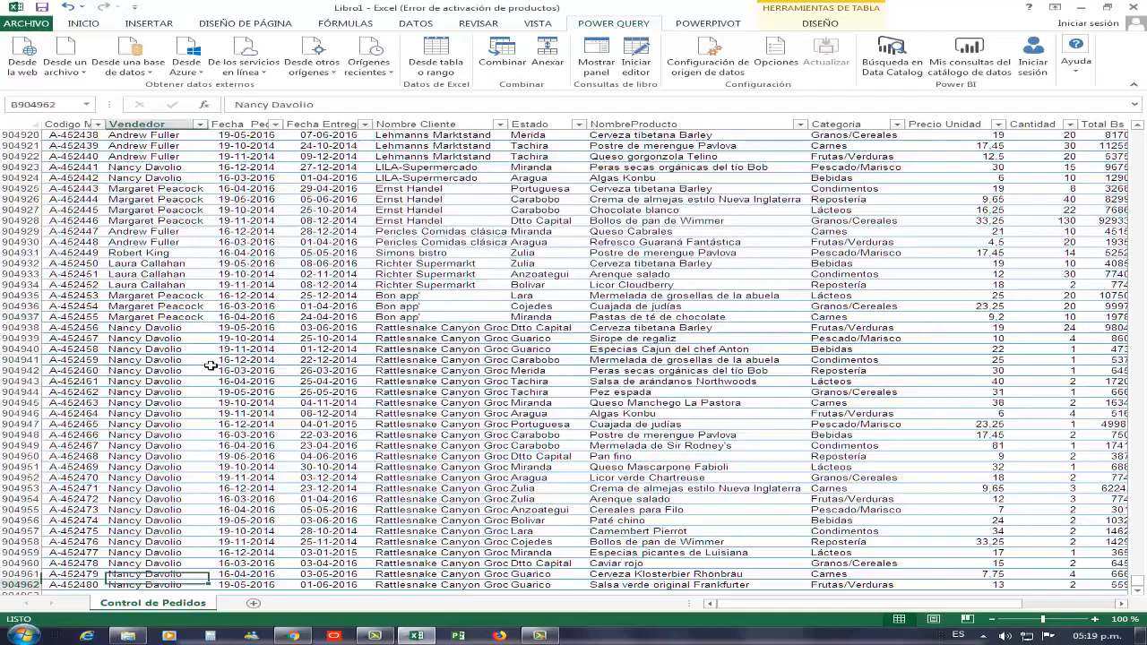
{"action": "key", "text": "ctrl+Down"}
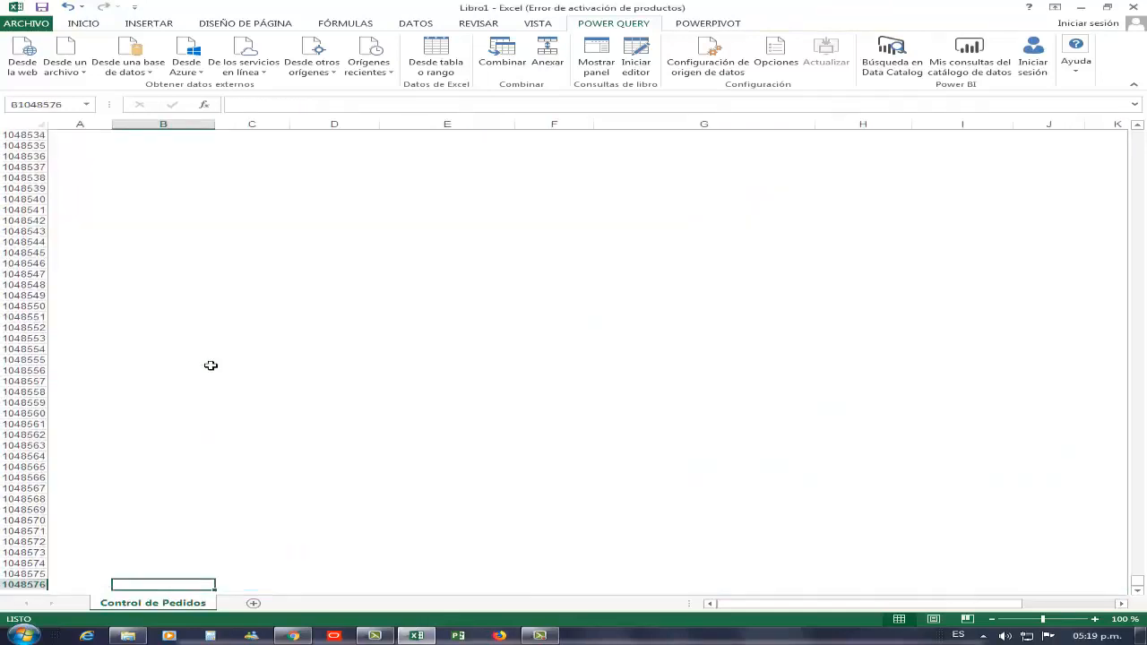
{"action": "key", "text": "ctrl+Up"}
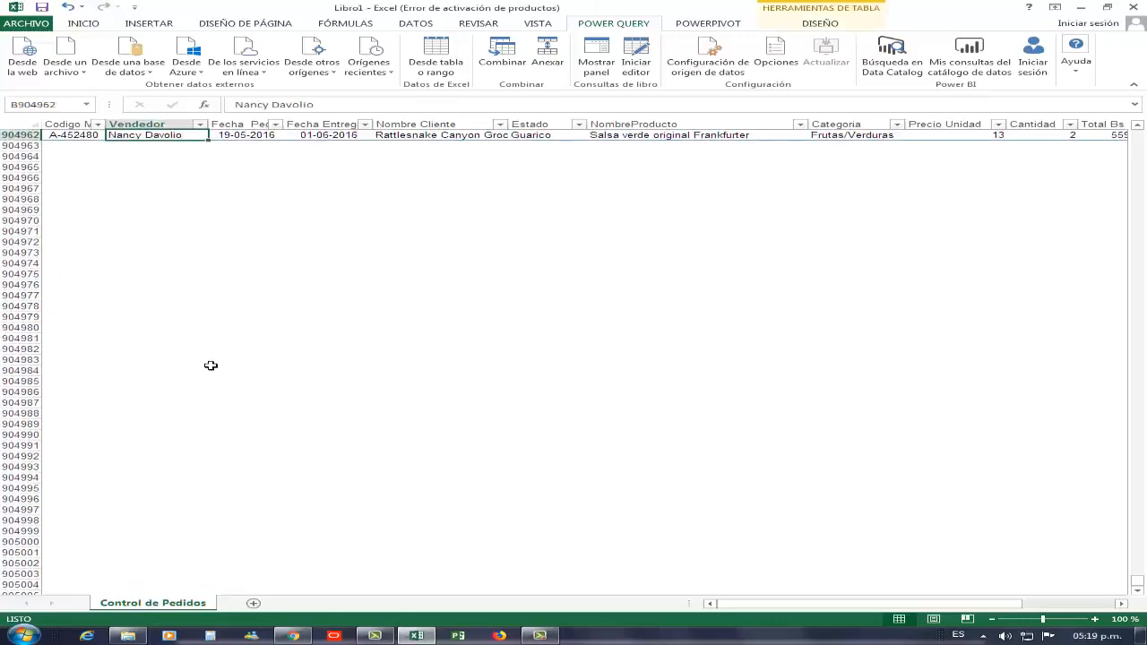
{"action": "key", "text": "ctrl+Up"}
{"action": "key", "text": "ctrl+Up"}
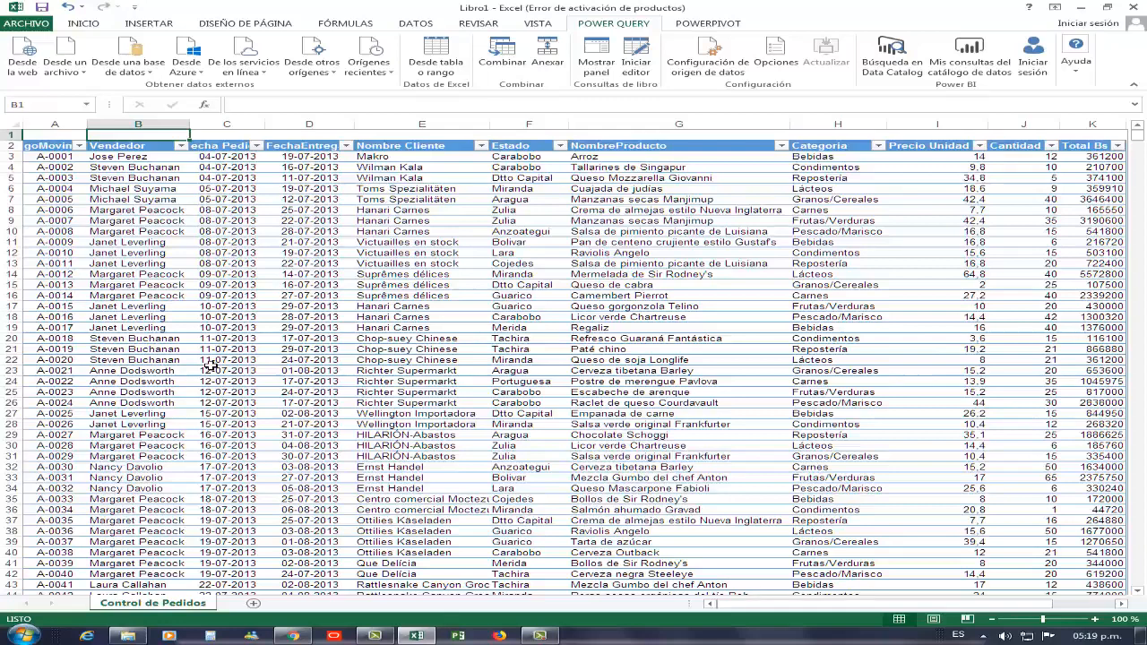
- Examine the fields of the record in row 19 across all columns from the code to Total Bs, returning to column A
{"action": "left_click", "coordinate": [637, 328]}
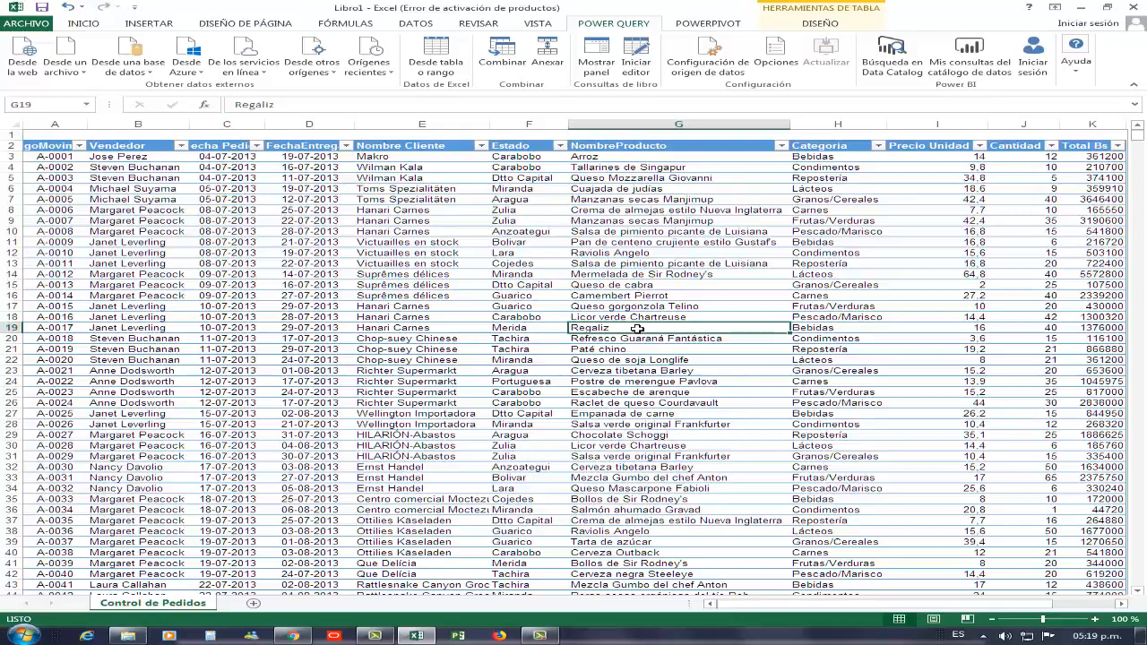
{"action": "key", "text": "Left"}
{"action": "key", "text": "Left"}
{"action": "key", "text": "Left"}
{"action": "key", "text": "Left"}
{"action": "key", "text": "Left"}
{"action": "key", "text": "Left"}
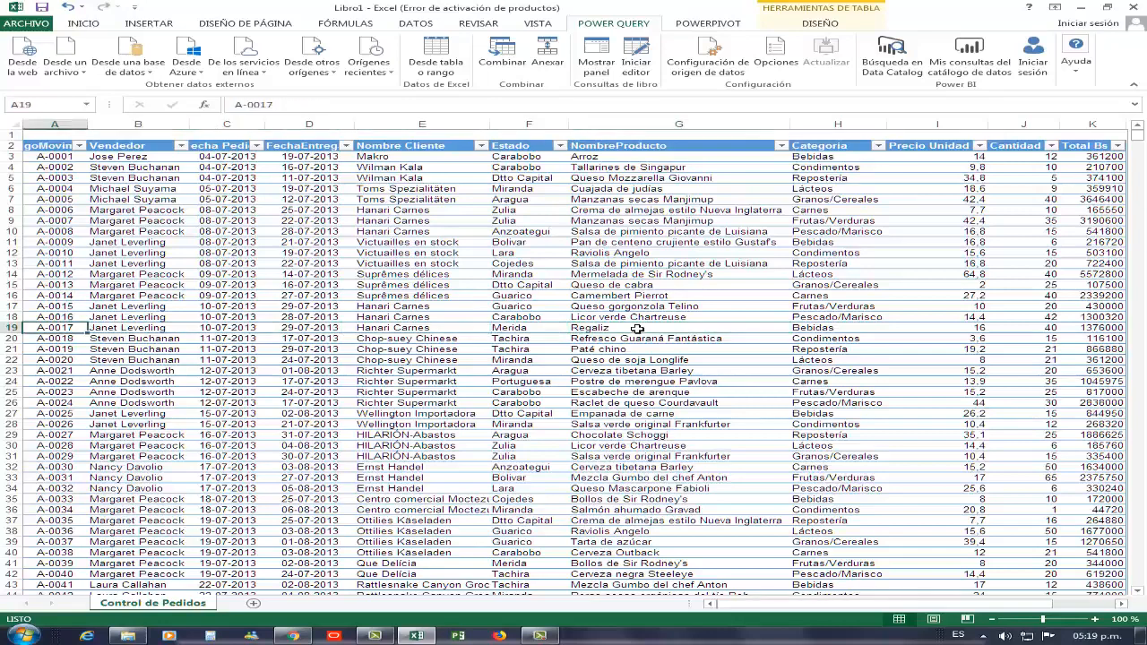
{"action": "key", "text": "Right"}
{"action": "key", "text": "Right"}
{"action": "key", "text": "Left"}
{"action": "key", "text": "Left"}
{"action": "key", "text": "Right"}
{"action": "key", "text": "Right"}
{"action": "key", "text": "Right"}
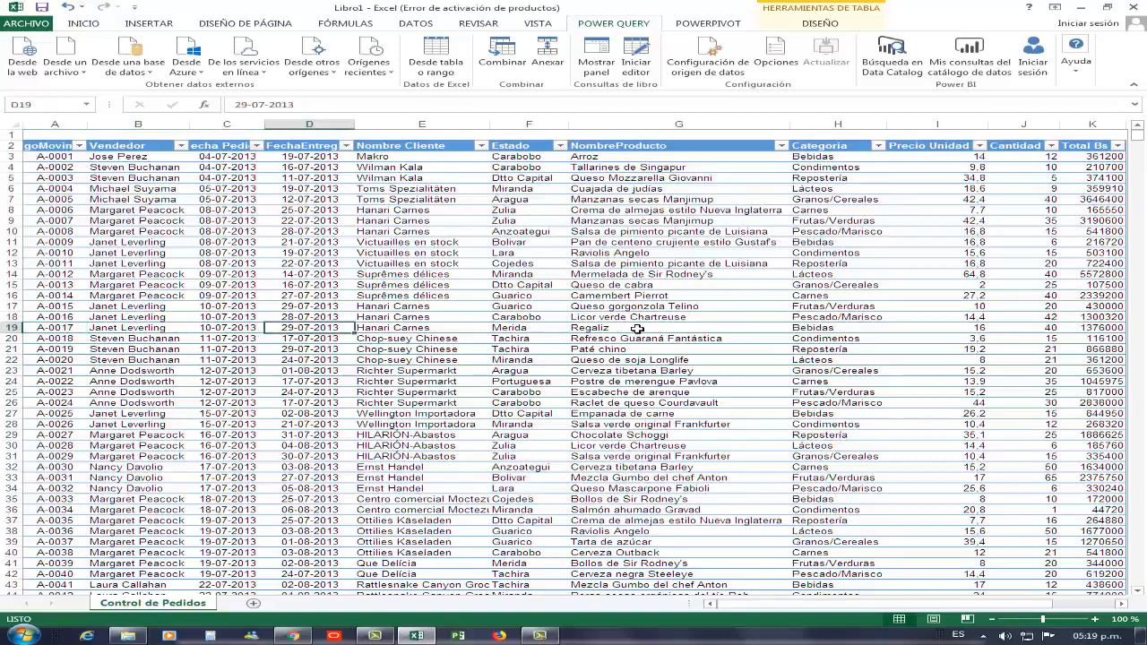
{"action": "key", "text": "Left"}
{"action": "key", "text": "Right"}
{"action": "key", "text": "Right"}
{"action": "key", "text": "Right"}
{"action": "key", "text": "Right"}
{"action": "key", "text": "Right"}
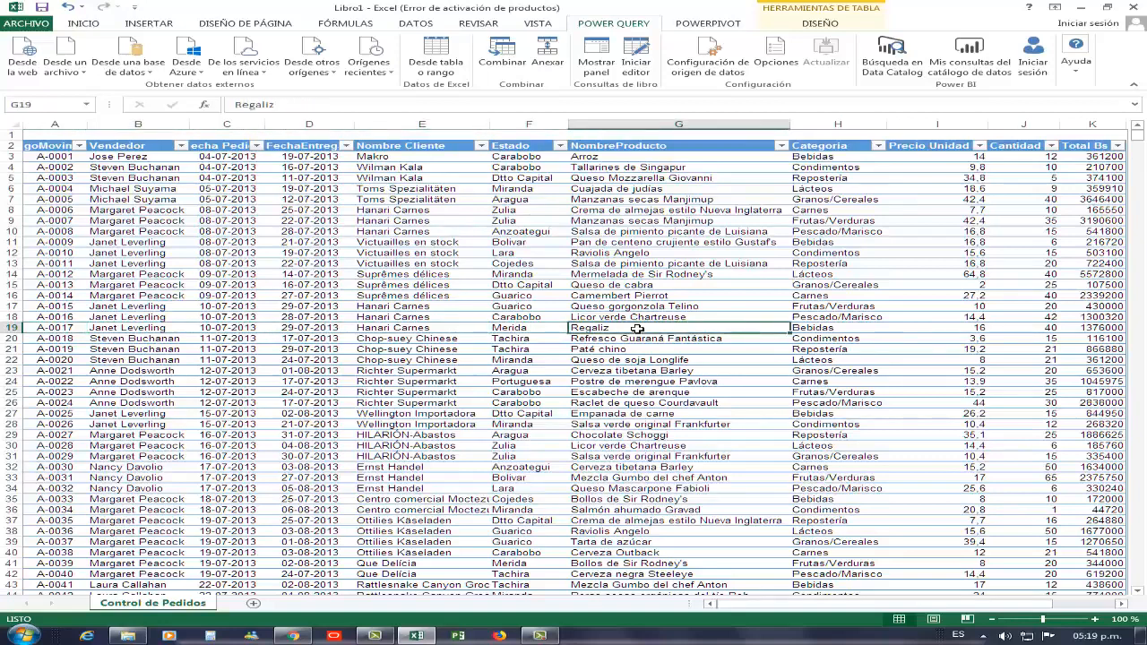
{"action": "key", "text": "Right"}
{"action": "key", "text": "Right"}
{"action": "key", "text": "Right"}
{"action": "key", "text": "Right"}
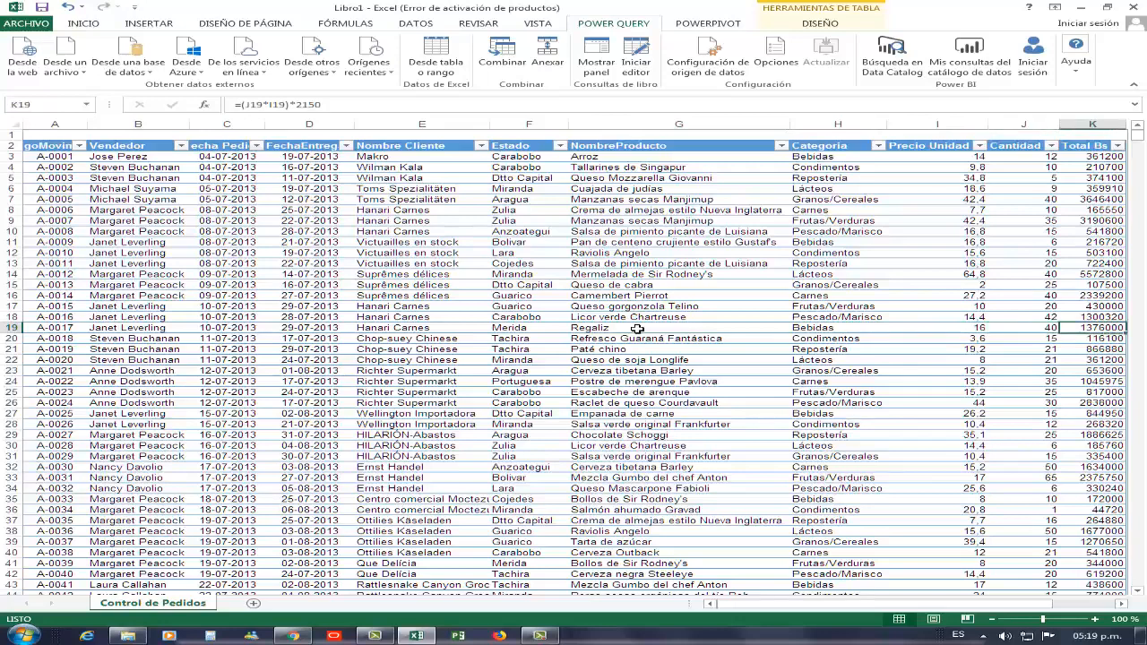
{"action": "key", "text": "Left"}
{"action": "key", "text": "Left"}
{"action": "key", "text": "Left"}
{"action": "key", "text": "Left"}
{"action": "key", "text": "Left"}
{"action": "key", "text": "Left"}
{"action": "key", "text": "Left"}
{"action": "key", "text": "Left"}
{"action": "key", "text": "Left"}
{"action": "key", "text": "Left"}
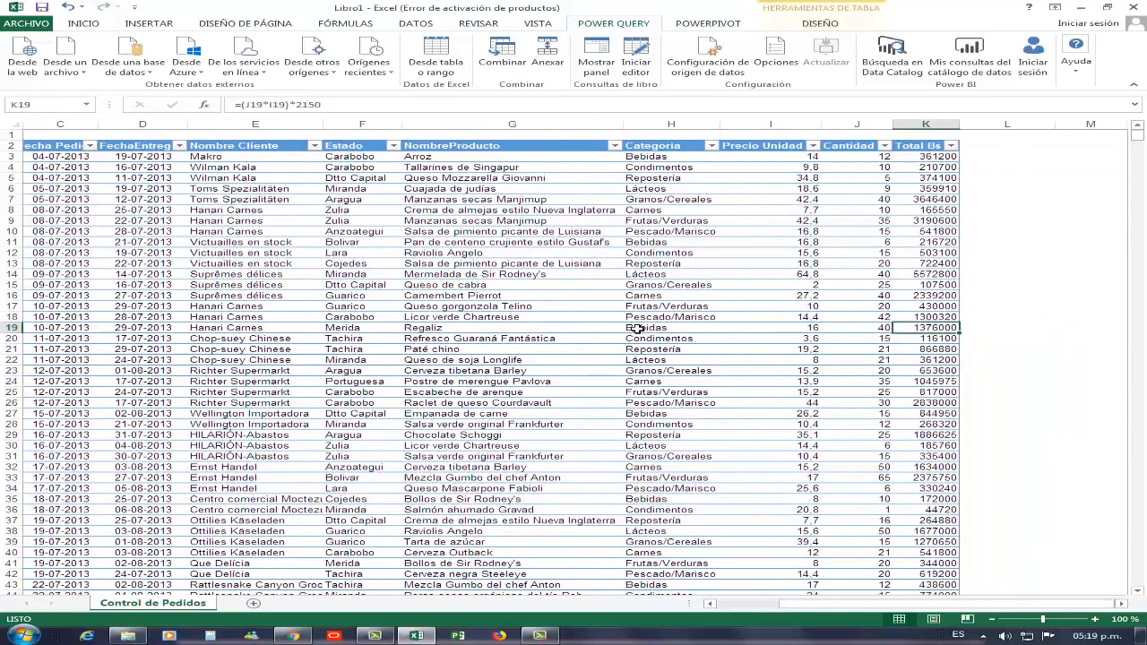
{"action": "key", "text": "Left"}
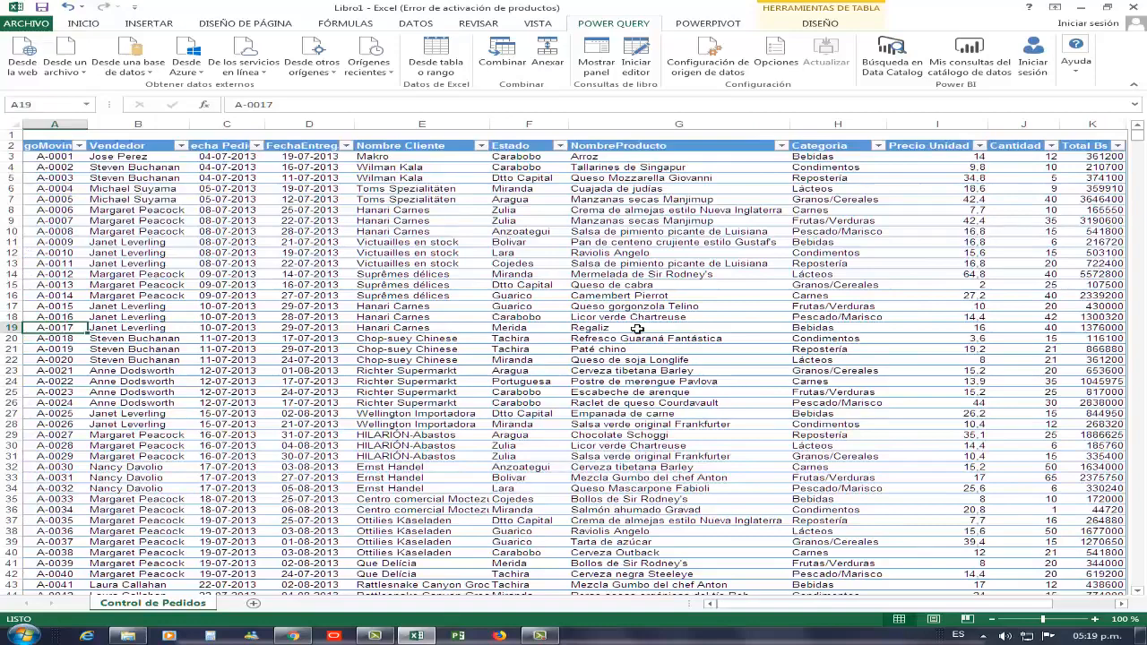
- View the last record of the orders table and return to the NombreProducto header
{"action": "key", "text": "ctrl+Down"}
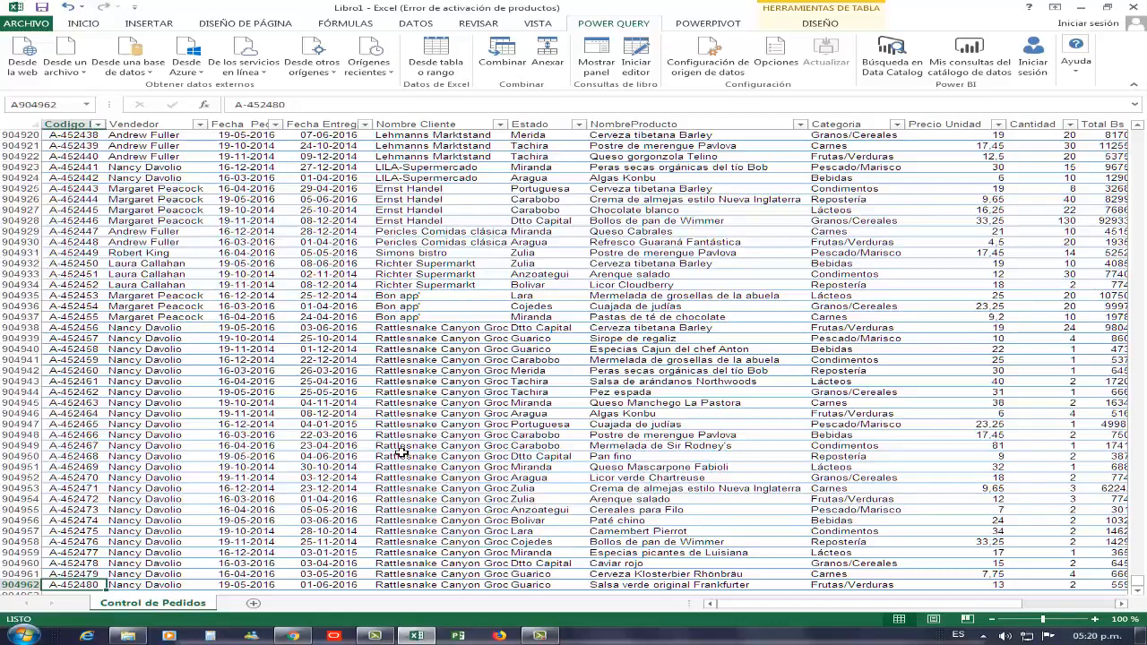
{"action": "left_click", "coordinate": [601, 404]}
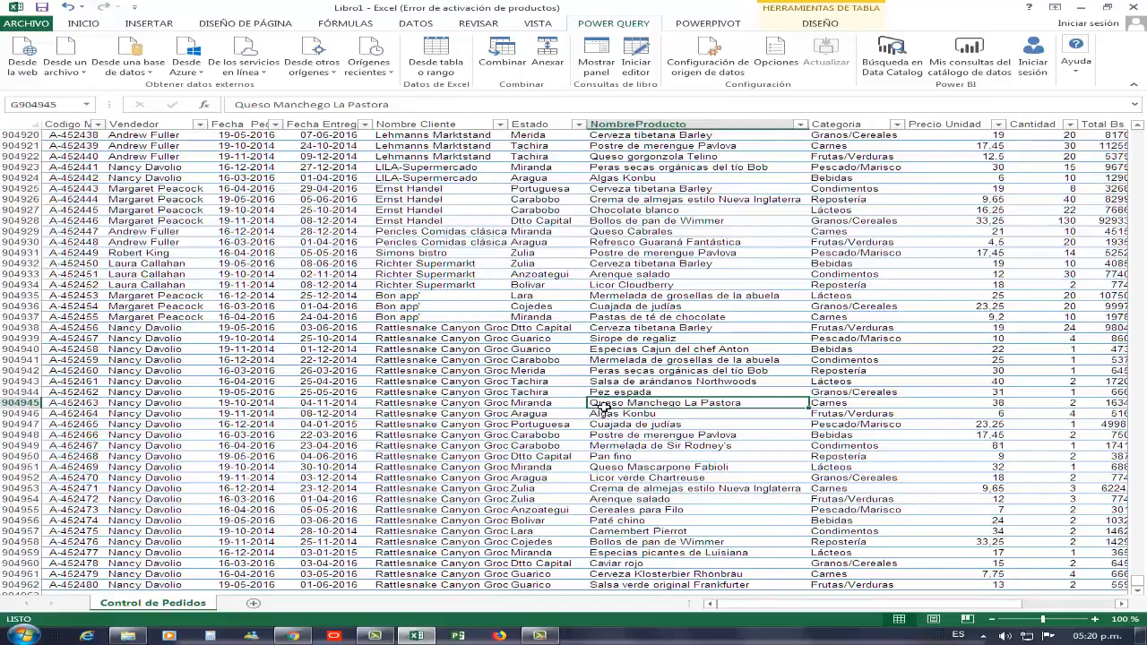
{"action": "key", "text": "ctrl+Up"}
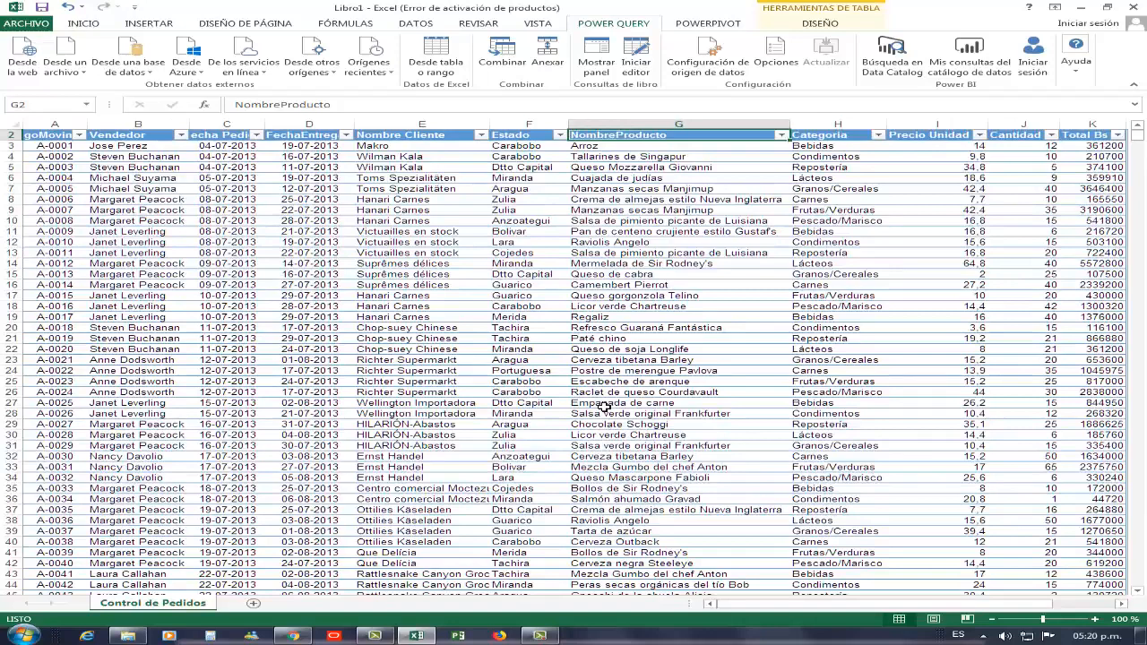
- Review the header row from Categoria through Total Bs up to the first empty column beside the table
{"action": "key", "text": "Right"}
{"action": "key", "text": "Right"}
{"action": "key", "text": "Right"}
{"action": "key", "text": "Right"}
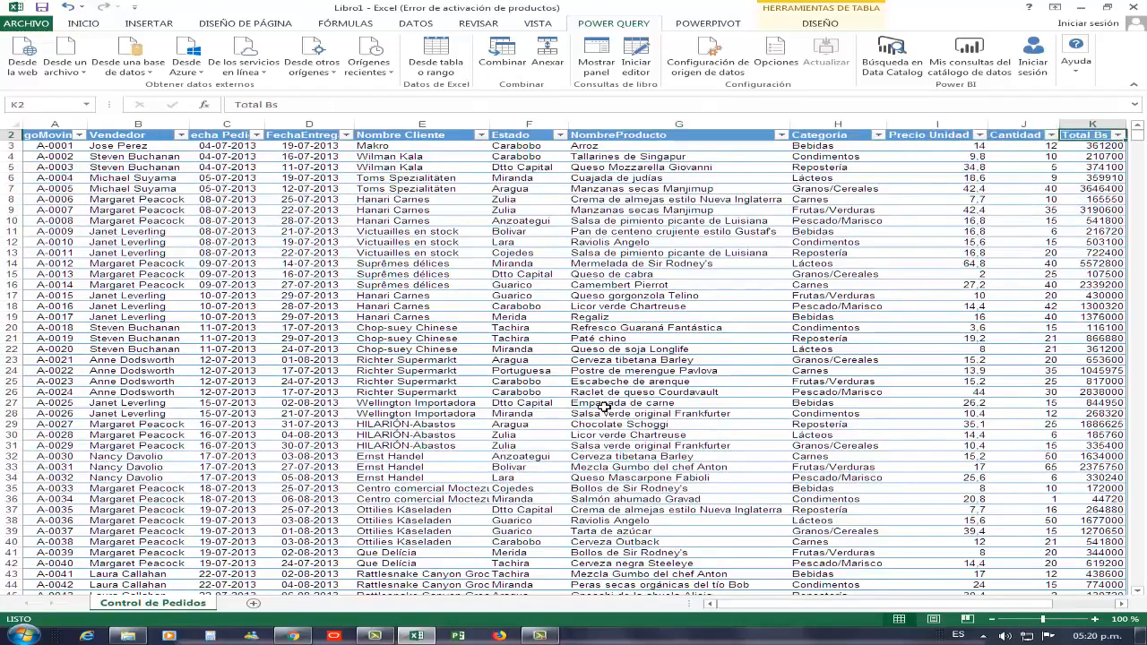
{"action": "key", "text": "Right"}
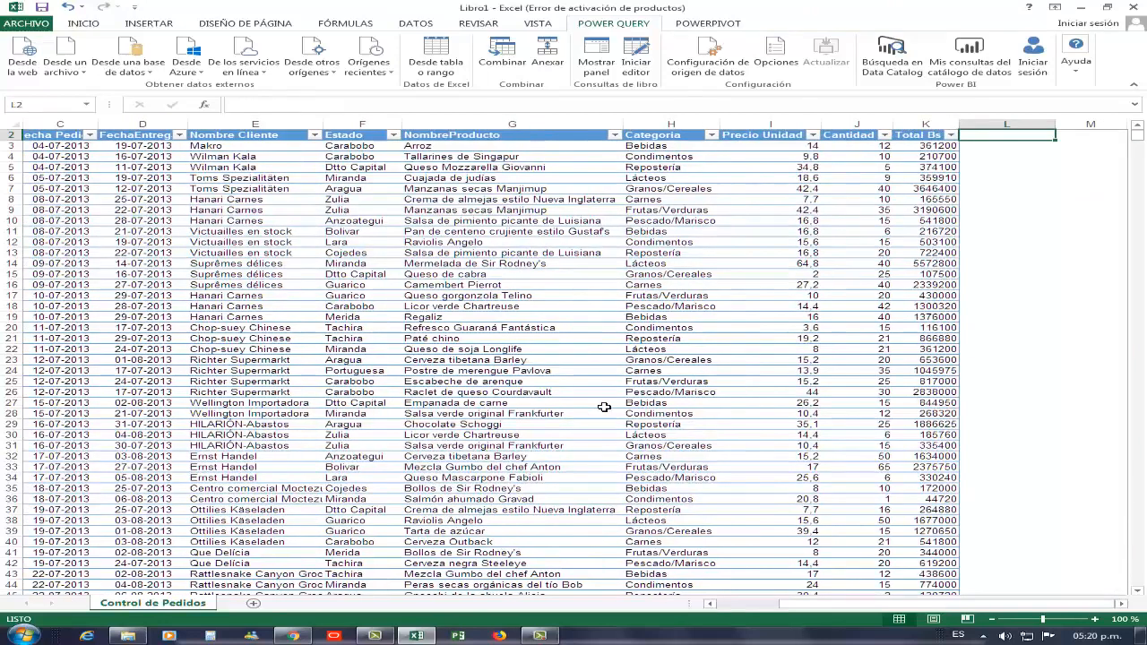
{"action": "key", "text": "Left"}
{"action": "key", "text": "Left"}
{"action": "key", "text": "Left"}
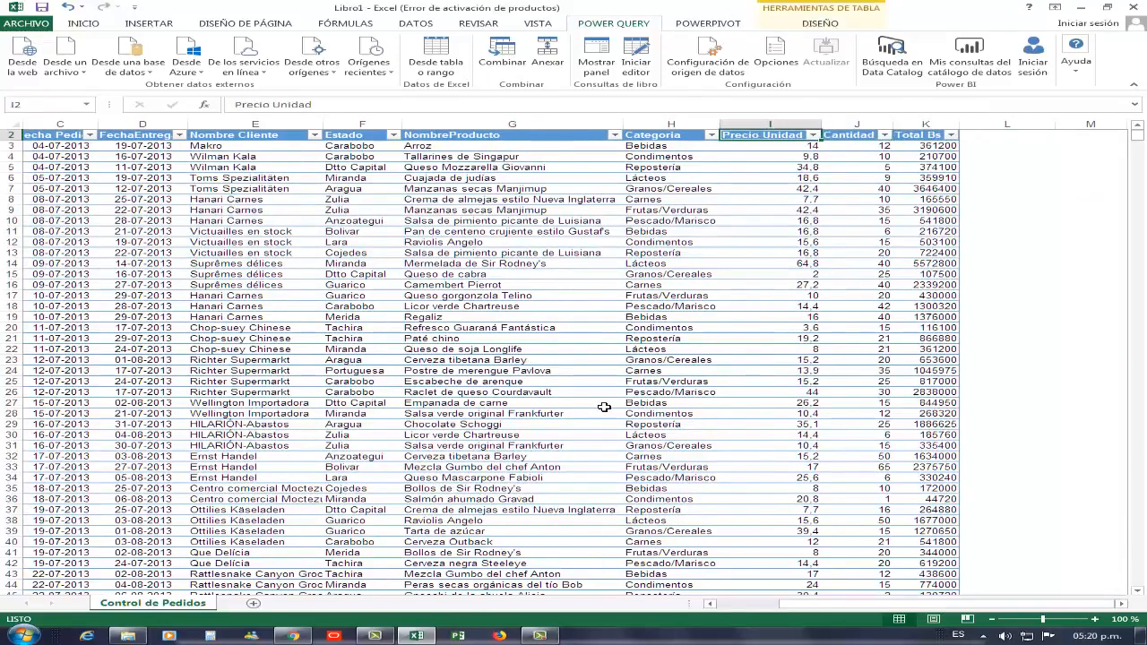
{"action": "key", "text": "Left"}
{"action": "key", "text": "Right"}
{"action": "key", "text": "Right"}
{"action": "key", "text": "Right"}
{"action": "key", "text": "Right"}
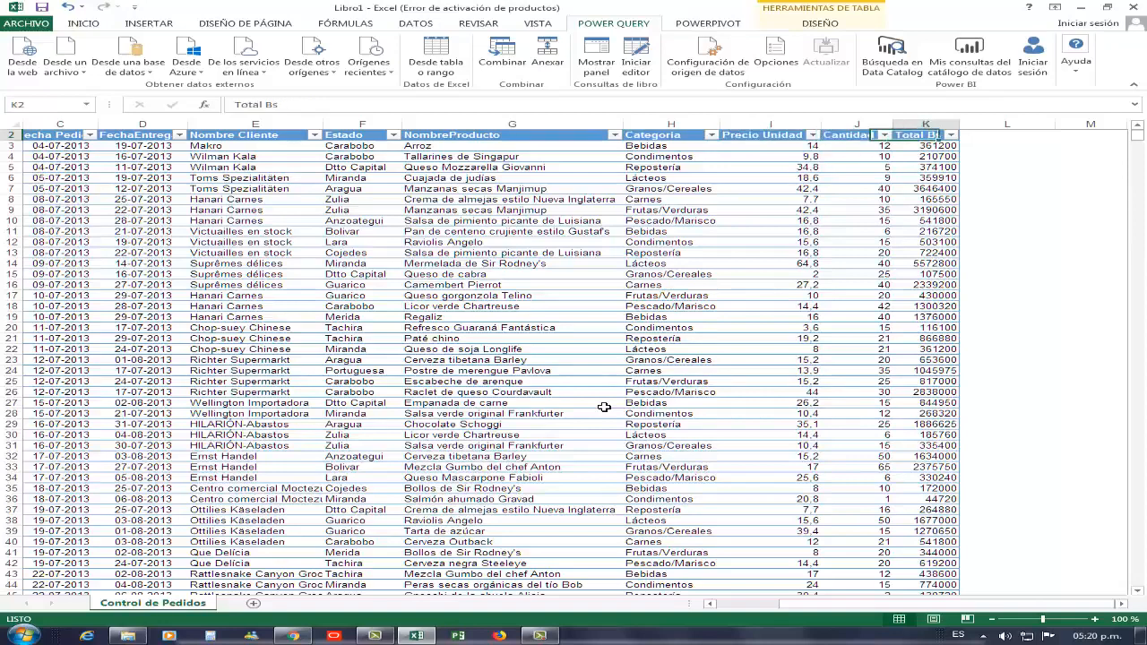
{"action": "key", "text": "Left"}
{"action": "key", "text": "Left"}
{"action": "key", "text": "Left"}
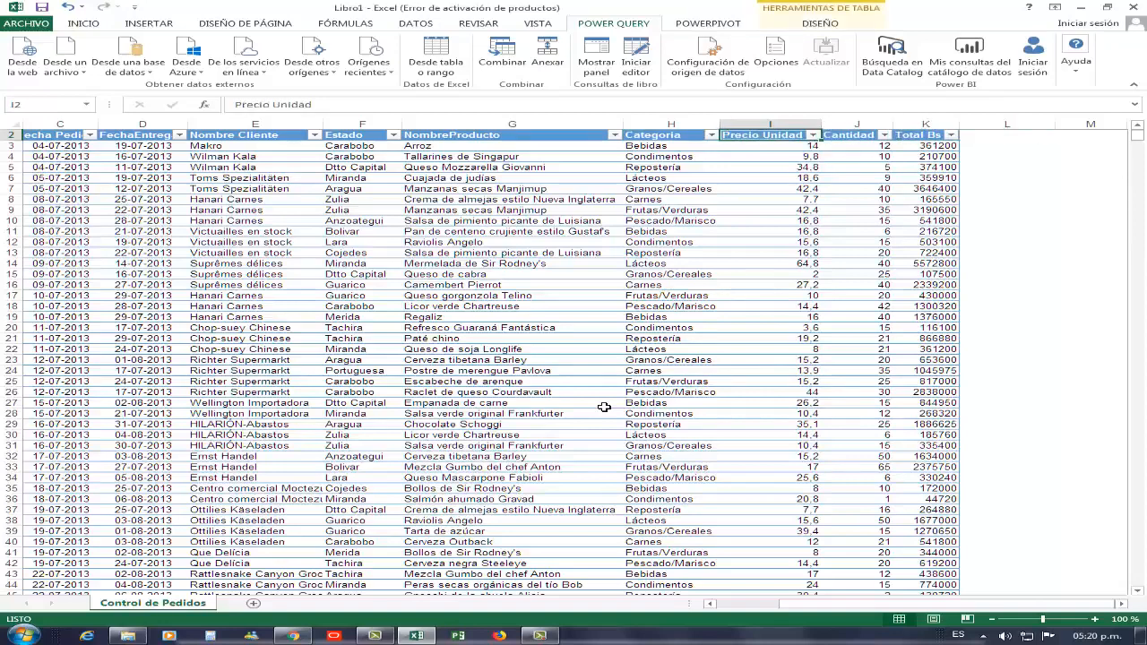
{"action": "key", "text": "Right"}
{"action": "key", "text": "Right"}
{"action": "key", "text": "Right"}
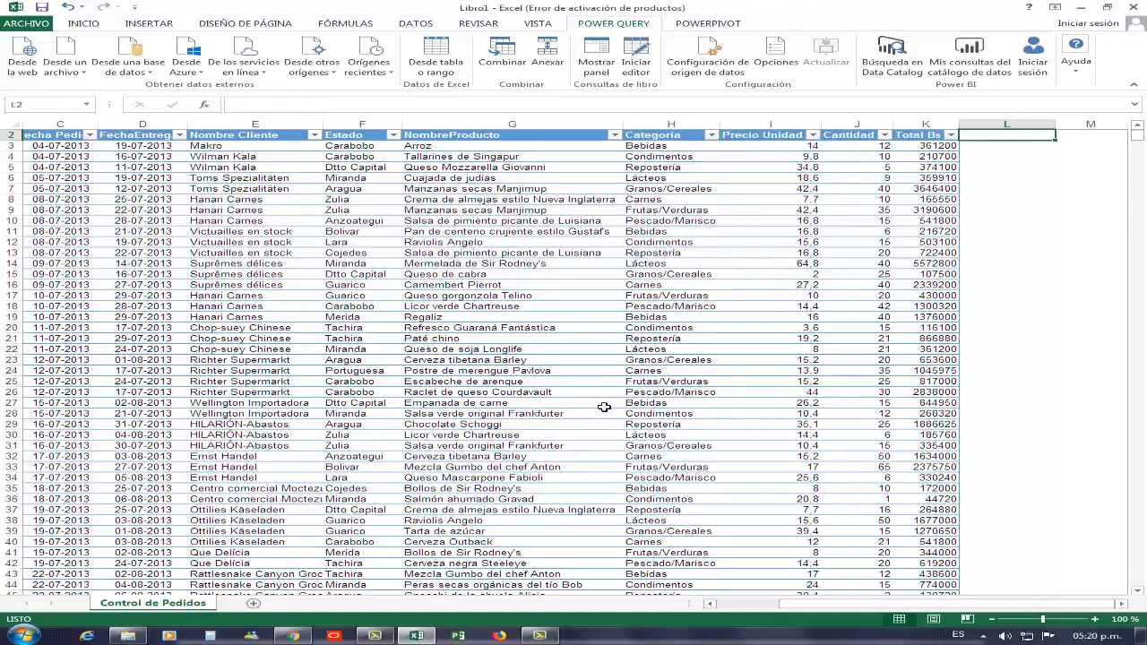
- Add a new table column headed "Iva" in cell L2, next to Total Bs
{"action": "key", "text": "Left"}
{"action": "key", "text": "Right"}
{"action": "type", "text": "Iva"}
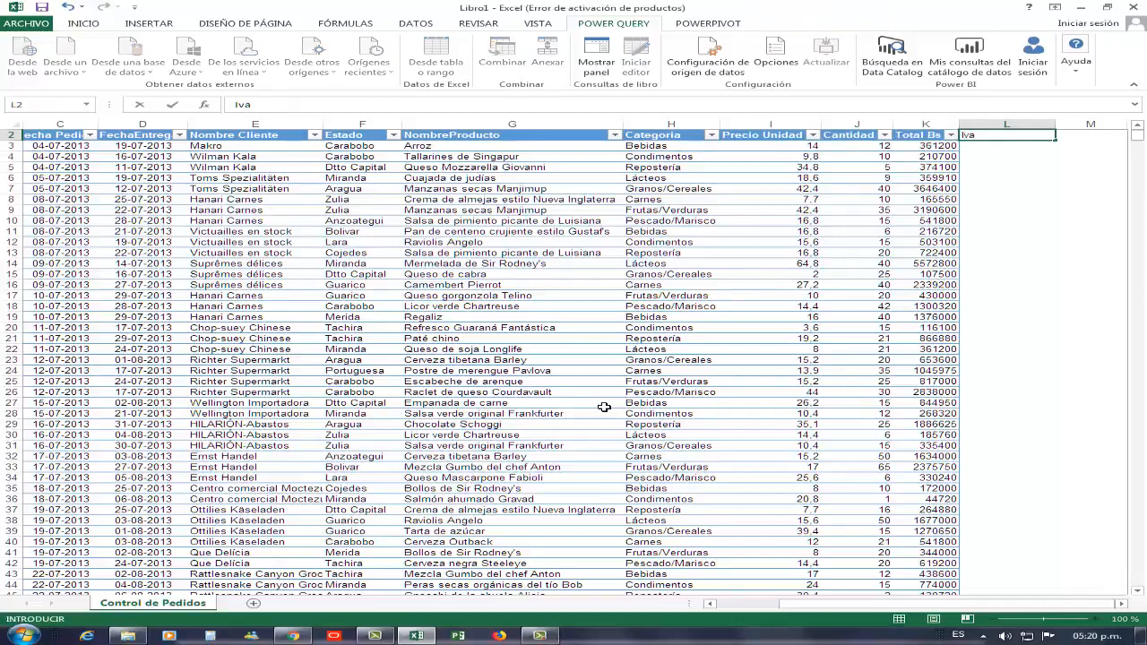
{"action": "key", "text": "ctrl+Return"}
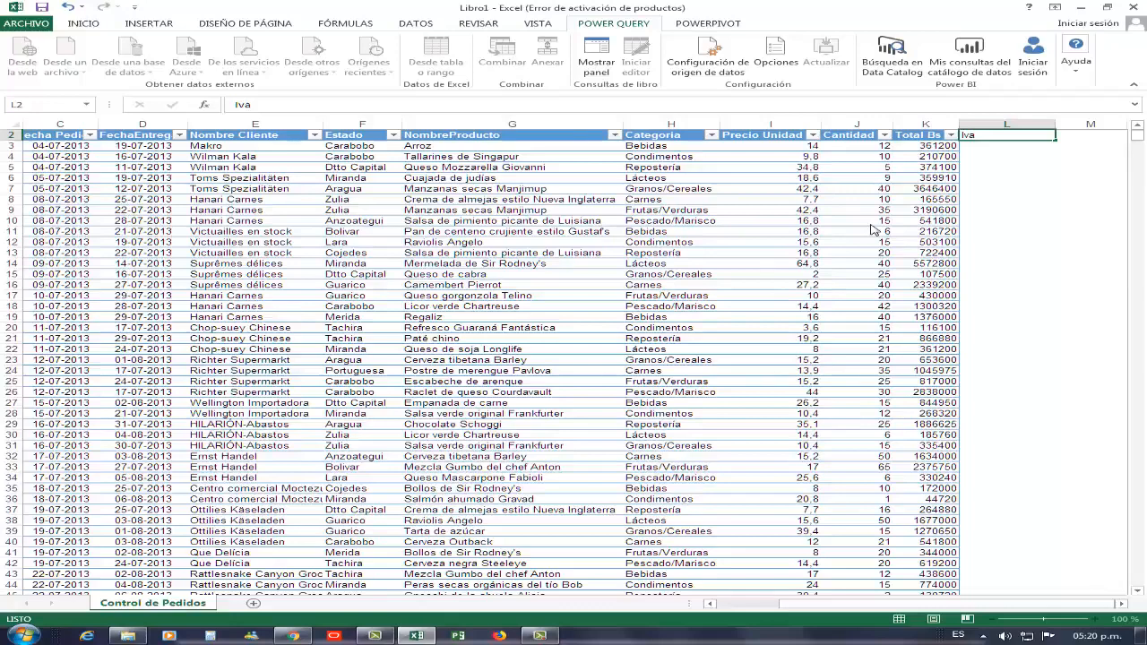
{"action": "key", "text": "Return"}
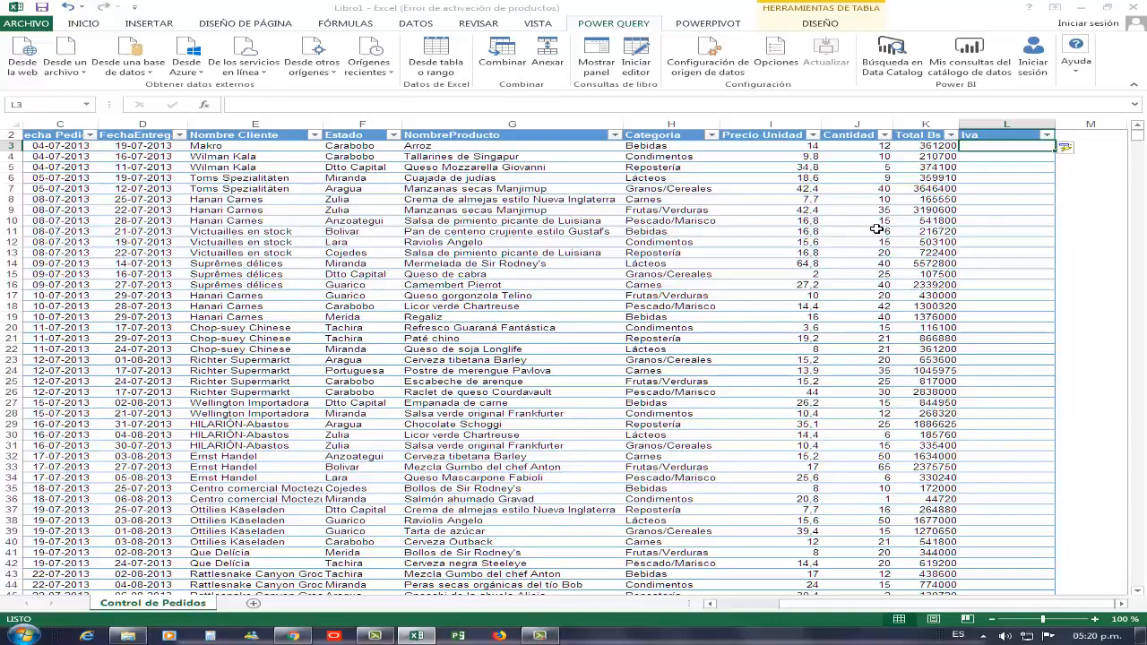
- Fill the Iva column with the formula =[@[Total Bs]]*12% and dismiss the Windows colour scheme message
{"action": "type", "text": "?"}
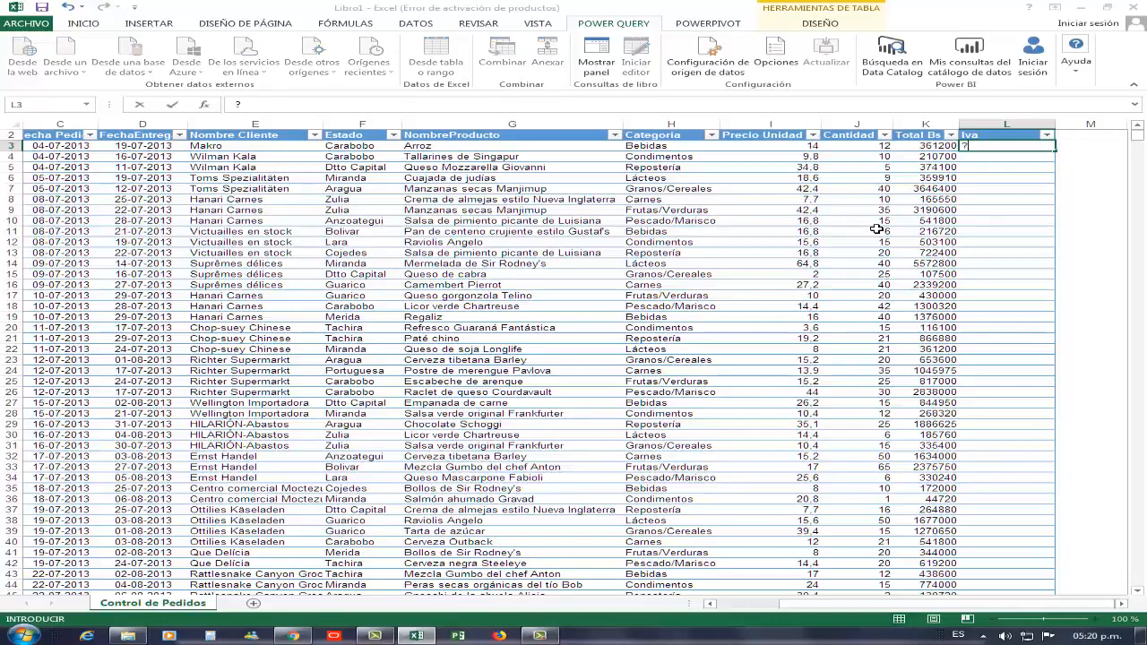
{"action": "key", "text": "BackSpace"}
{"action": "type", "text": "="}
{"action": "key", "text": "Left"}
{"action": "type", "text": "*"}
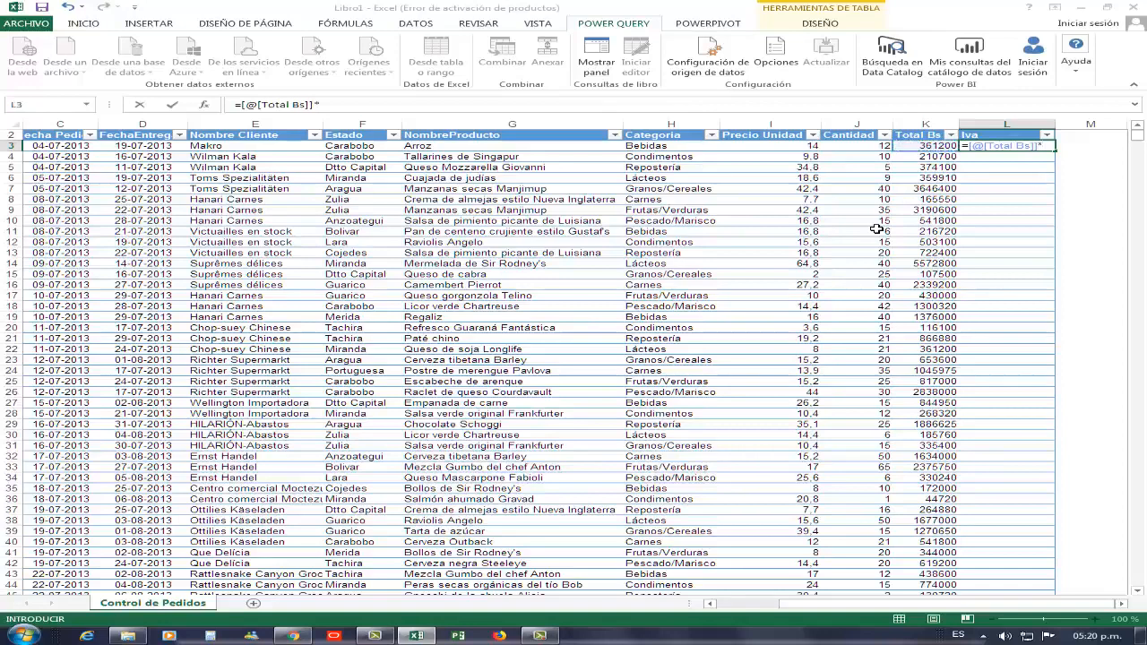
{"action": "type", "text": "12%"}
{"action": "key", "text": "Return"}
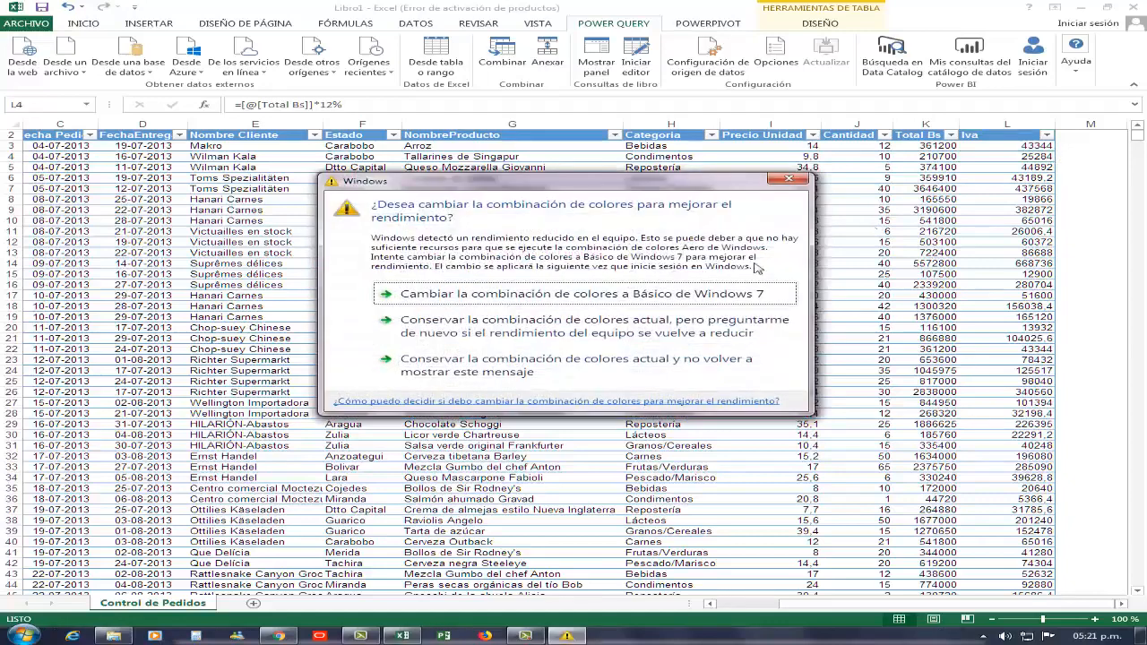
{"action": "left_click", "coordinate": [787, 183]}
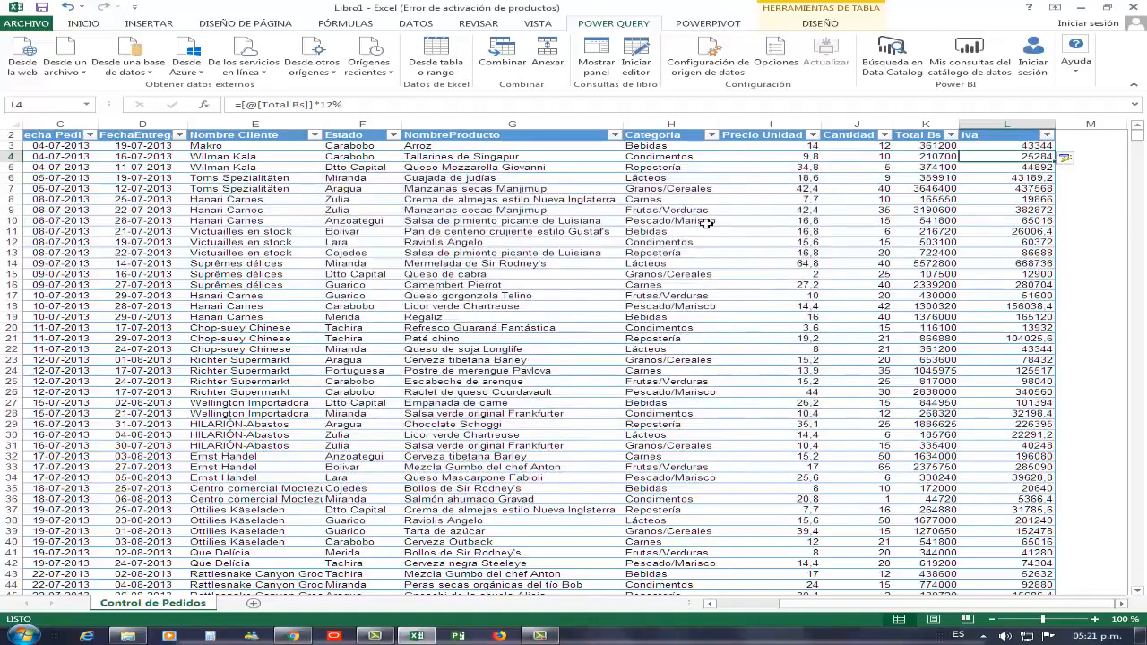
- Open the PowerPivot data model window for the workbook
{"action": "left_click", "coordinate": [708, 23]}
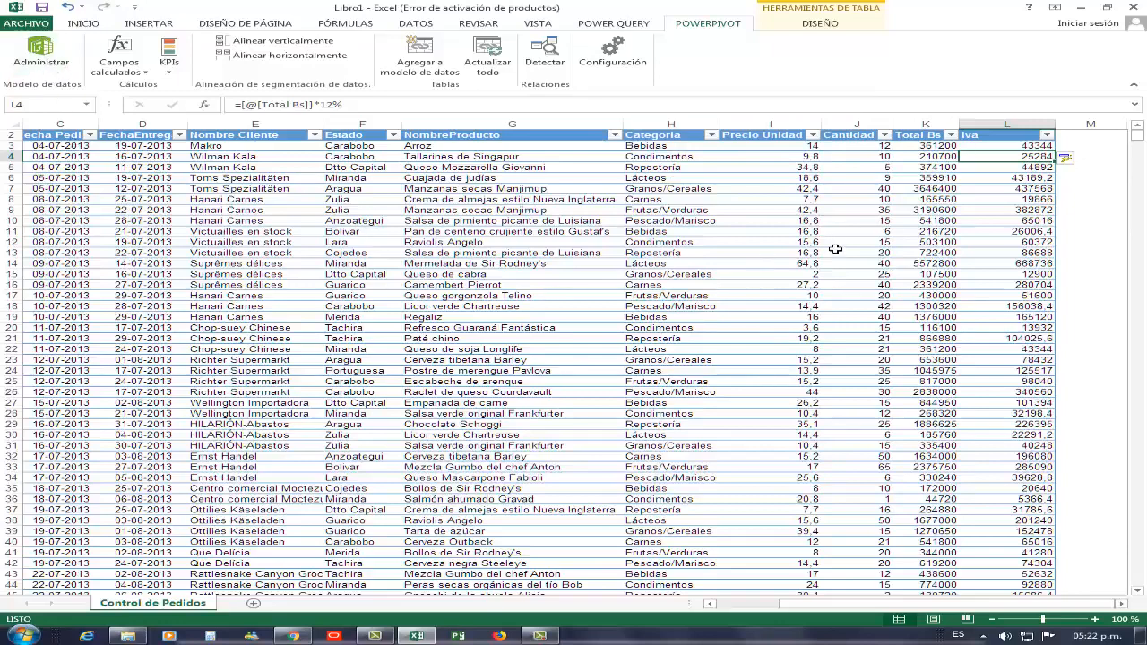
{"action": "left_click", "coordinate": [42, 54]}
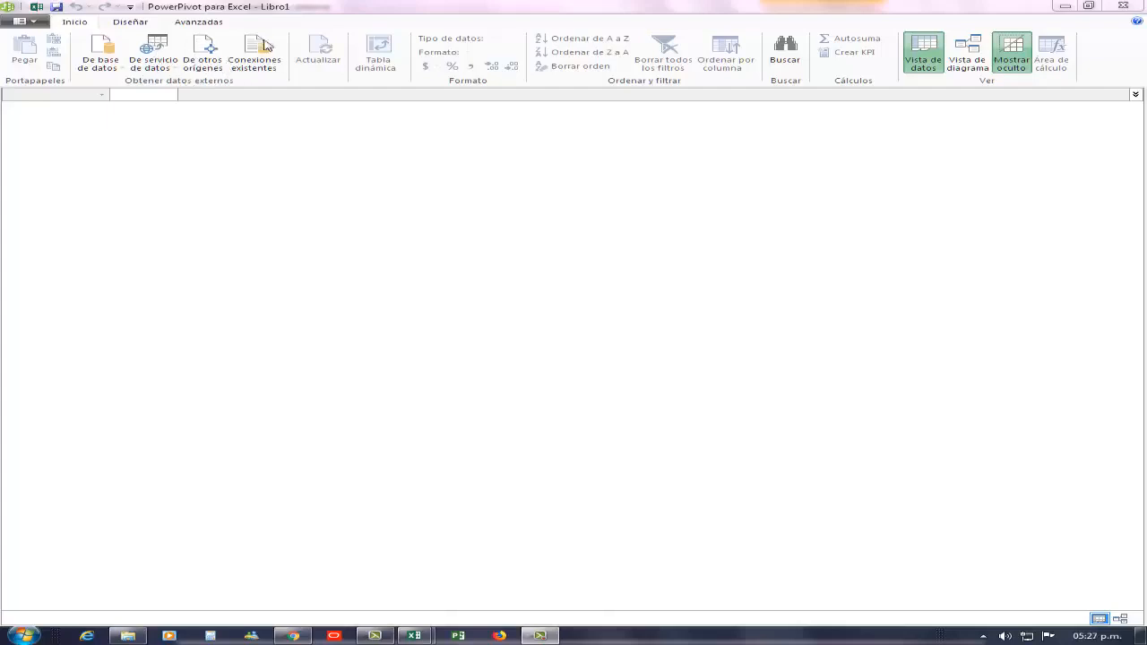
- Examine PowerPivot's external data options for databases and data services, and open the table import wizard for other sources
{"action": "left_click", "coordinate": [120, 71]}
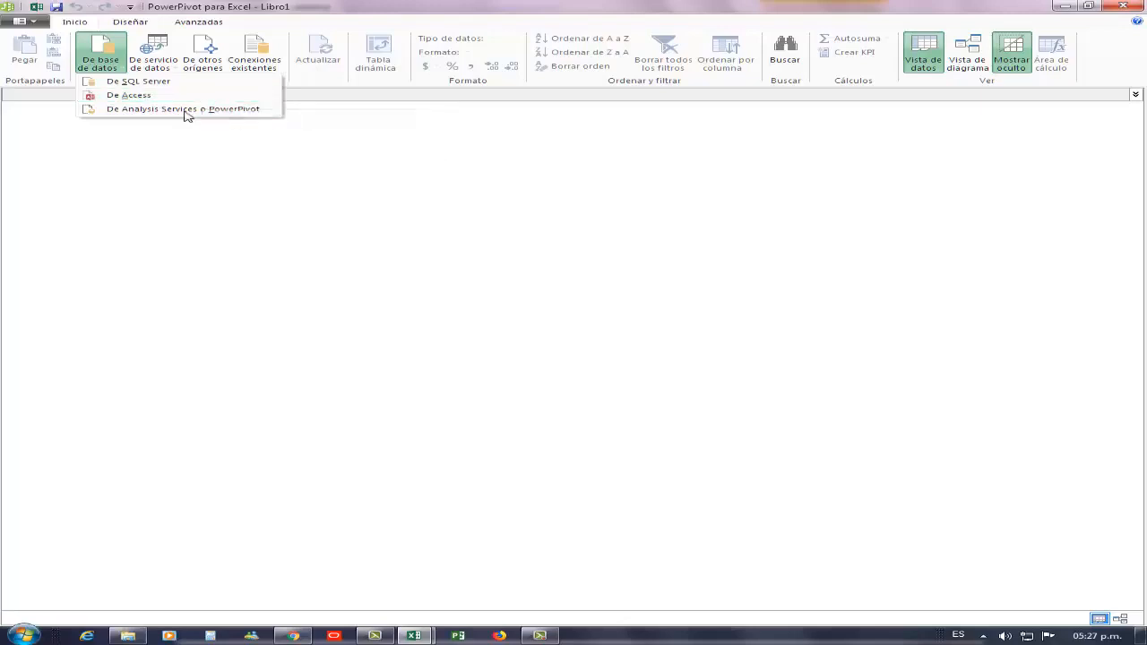
{"action": "left_click", "coordinate": [171, 68]}
{"action": "left_click", "coordinate": [176, 71]}
{"action": "left_click", "coordinate": [176, 71]}
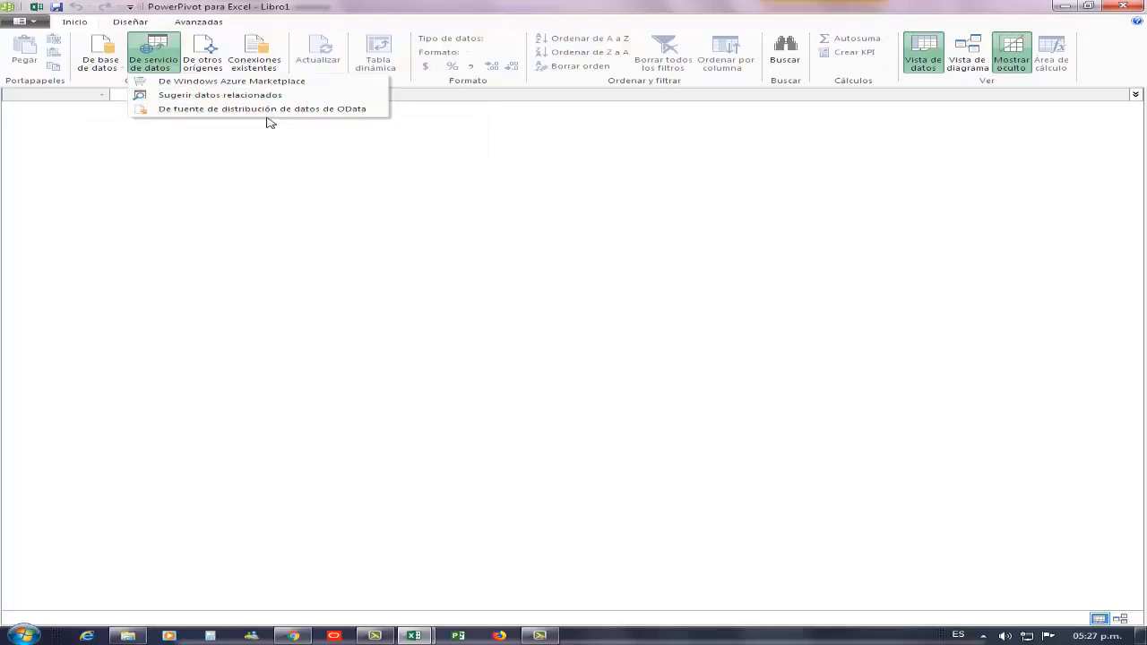
{"action": "left_click", "coordinate": [211, 64]}
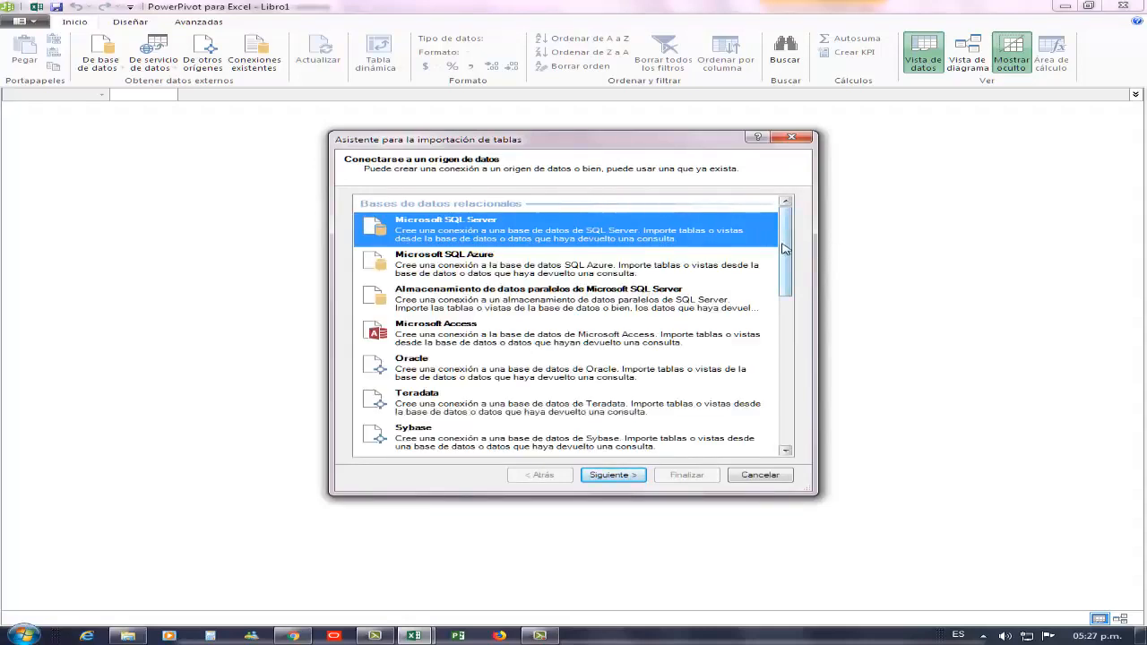
- Examine the table import wizard's data sources, down to the Excel and text file options, and close the wizard without importing
{"action": "left_click_drag", "start_coordinate": [782, 248], "coordinate": [782, 272]}
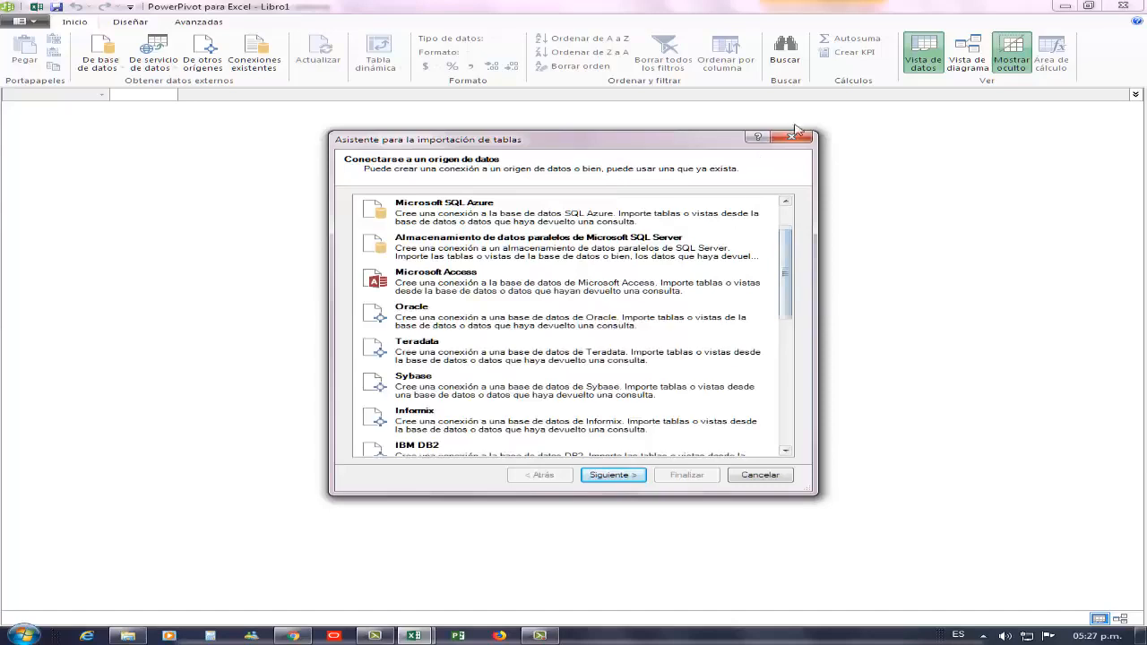
{"action": "left_click", "coordinate": [792, 139]}
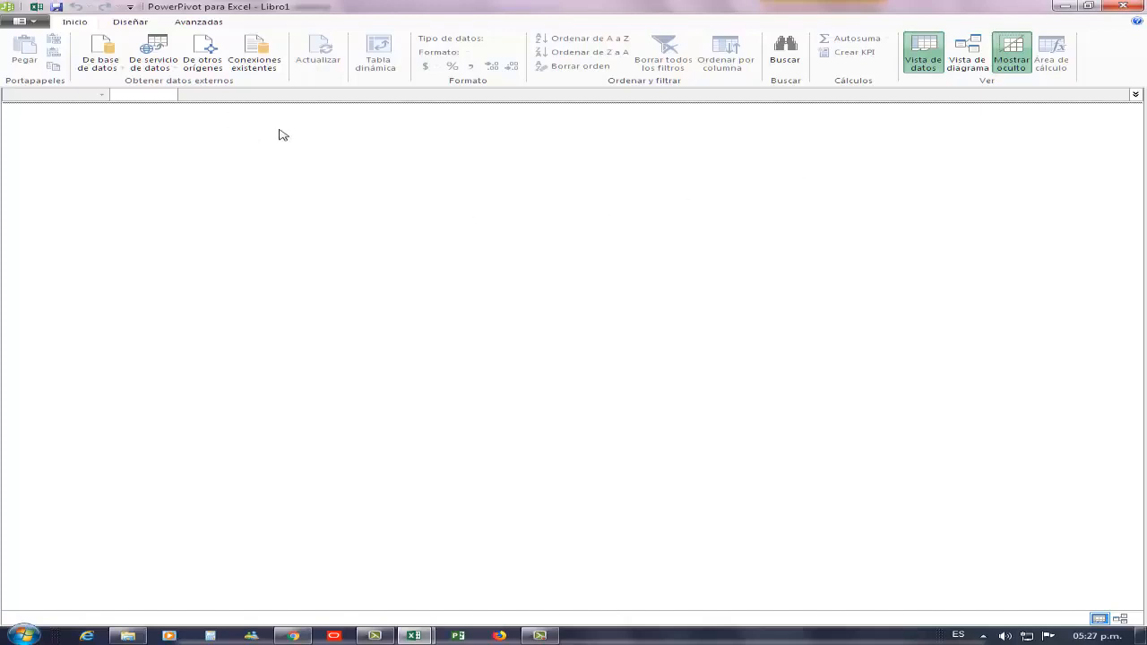
{"action": "left_click", "coordinate": [203, 67]}
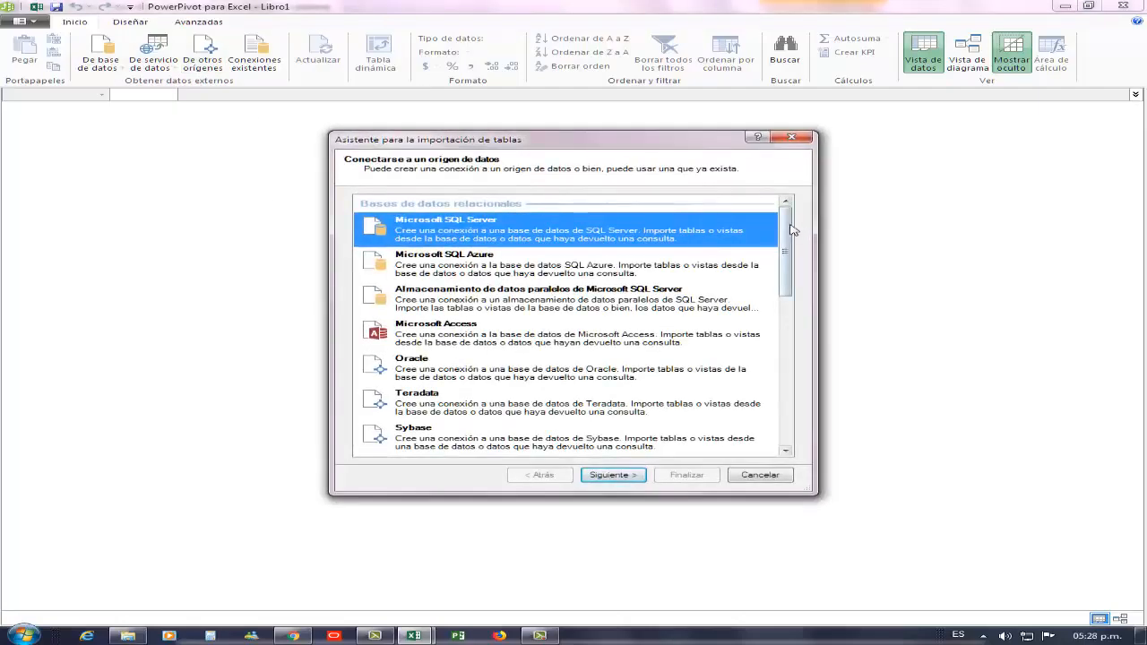
{"action": "left_click_drag", "start_coordinate": [792, 232], "coordinate": [773, 397]}
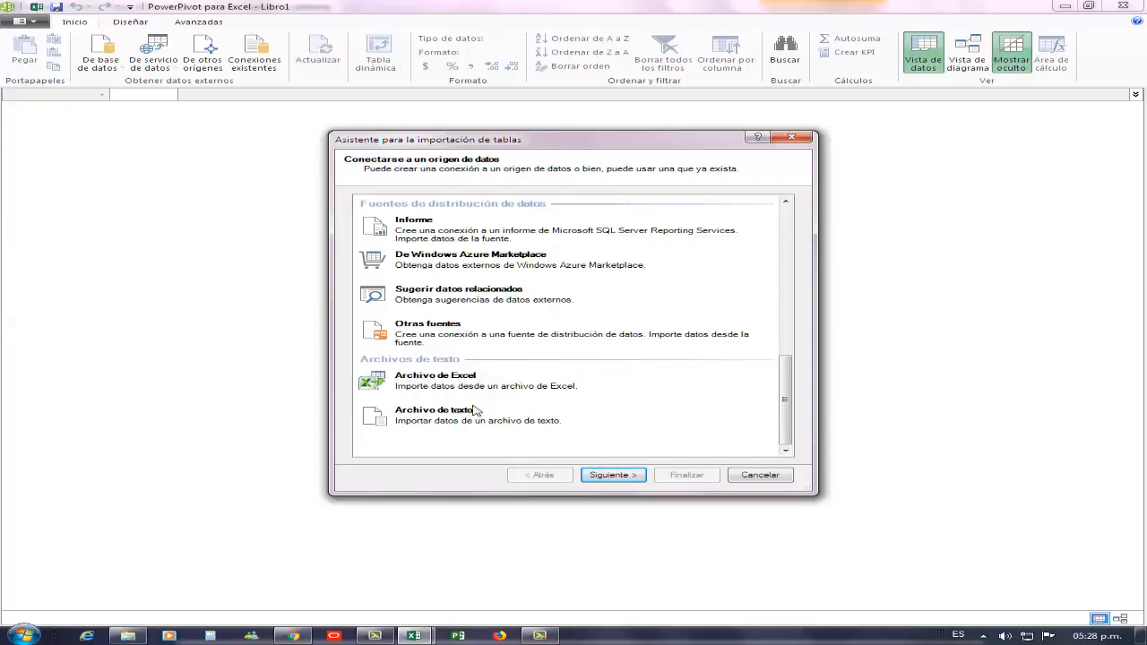
{"action": "left_click", "coordinate": [773, 475]}
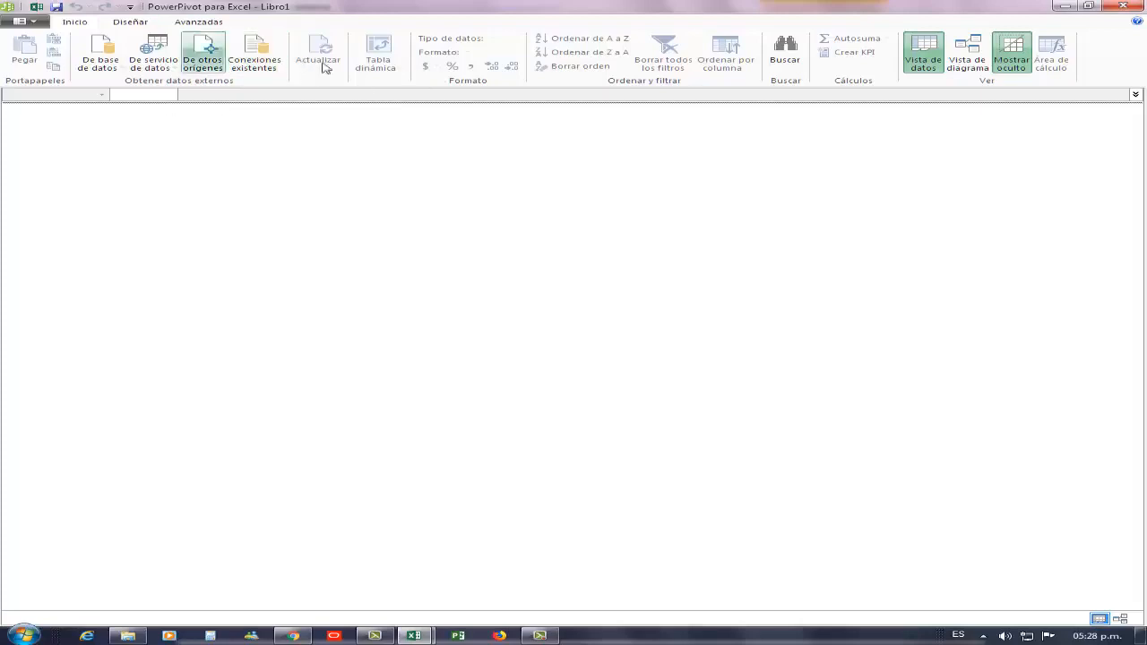
- Close the PowerPivot window, return to the Excel workbook and look over the rows of the orders table
{"action": "left_click", "coordinate": [1125, 6]}
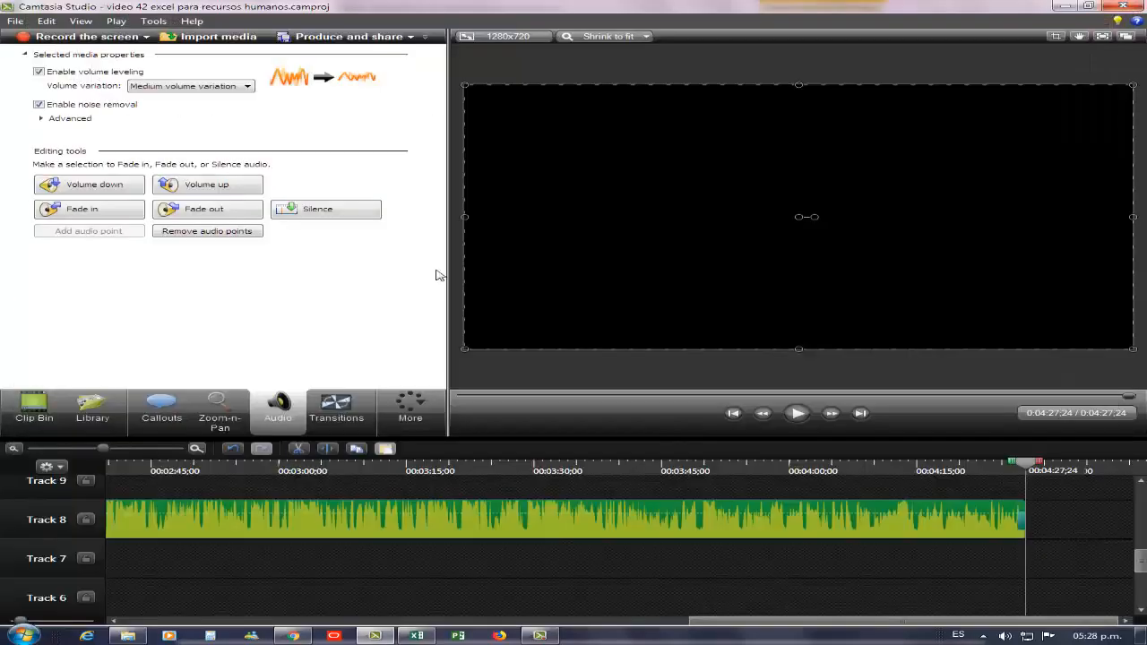
{"action": "left_click", "coordinate": [415, 636]}
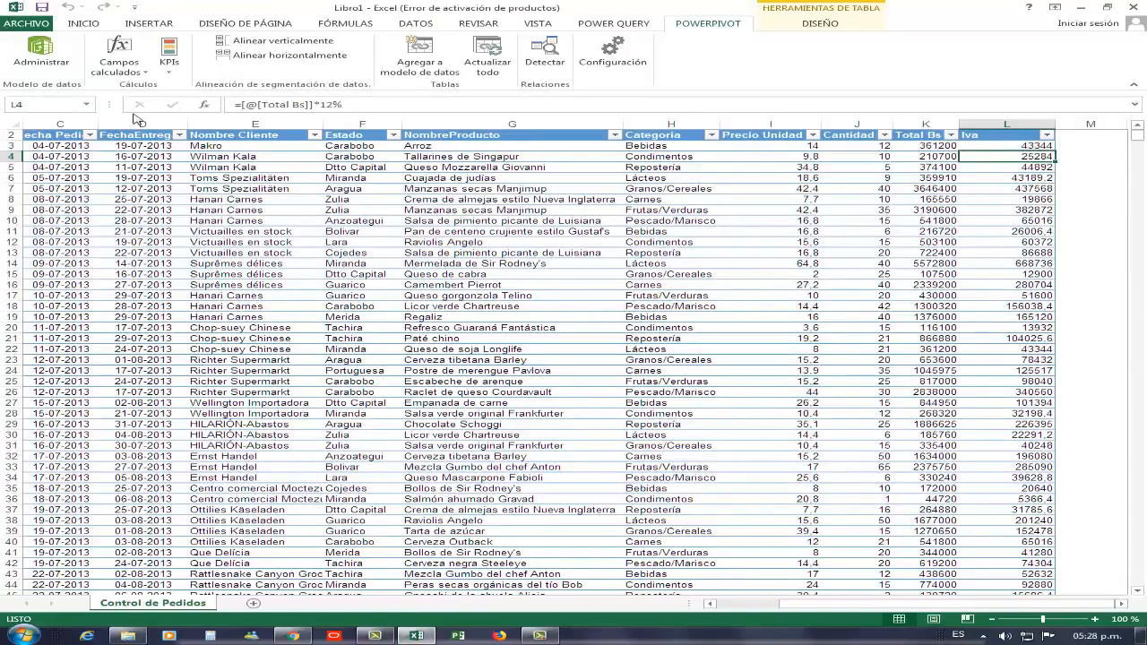
{"action": "left_click", "coordinate": [465, 231]}
{"action": "scroll", "coordinate": [322, 294], "scroll_direction": "down", "scroll_amount": 6}
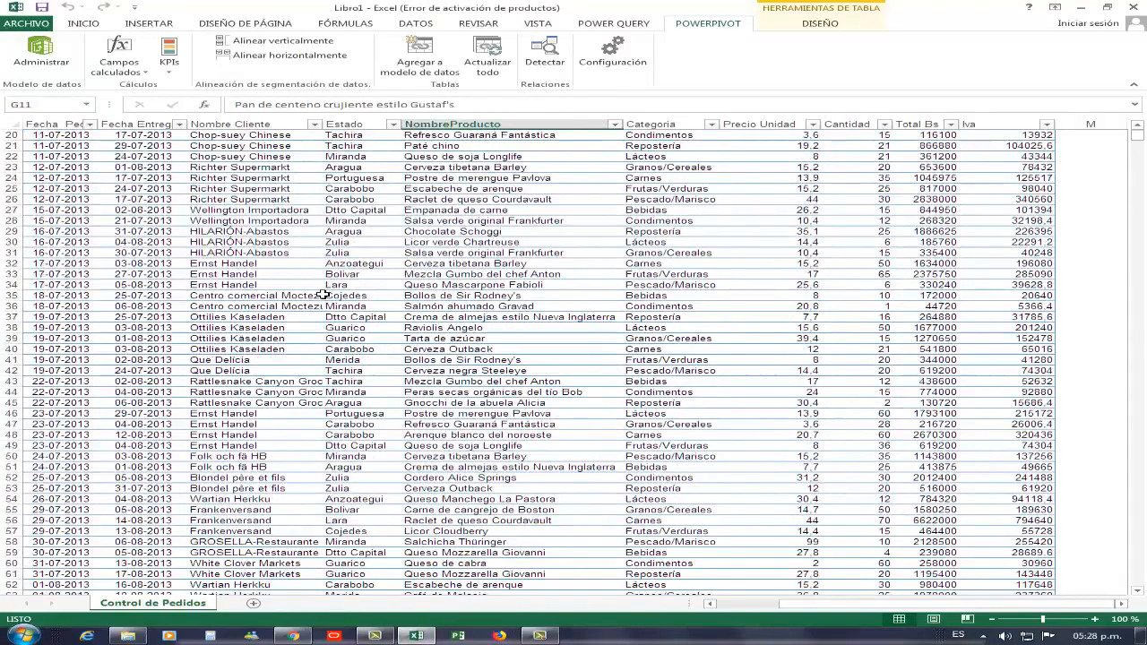
{"action": "scroll", "coordinate": [322, 293], "scroll_direction": "up", "scroll_amount": 6}
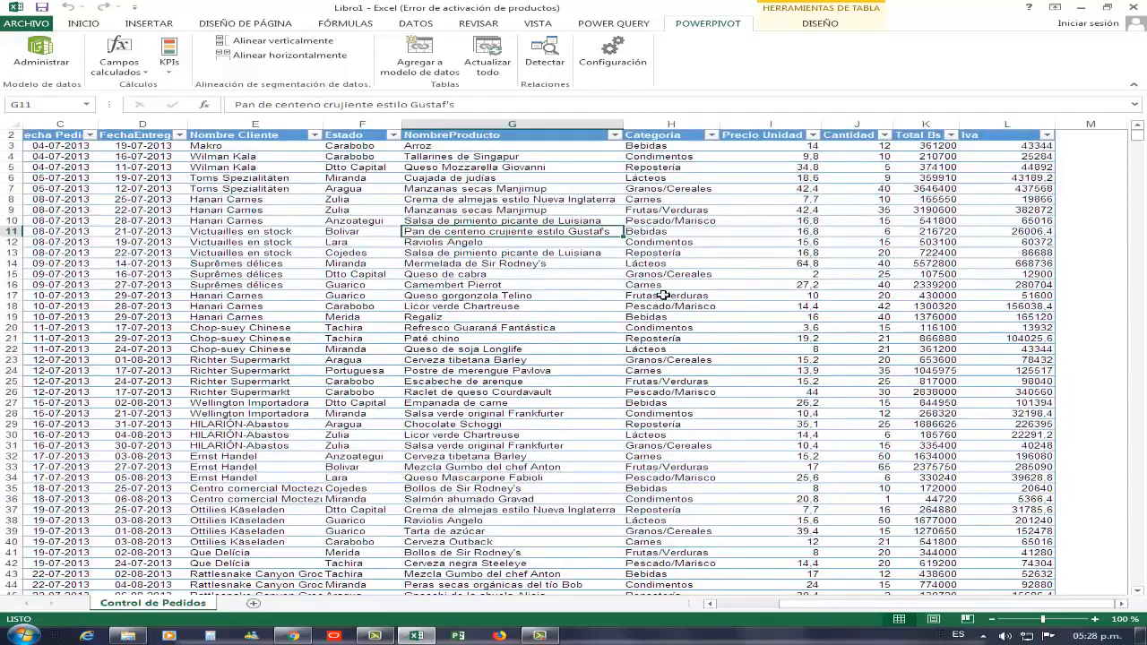
{"action": "scroll", "coordinate": [666, 295], "scroll_direction": "down", "scroll_amount": 5}
{"action": "scroll", "coordinate": [665, 296], "scroll_direction": "up", "scroll_amount": 5}
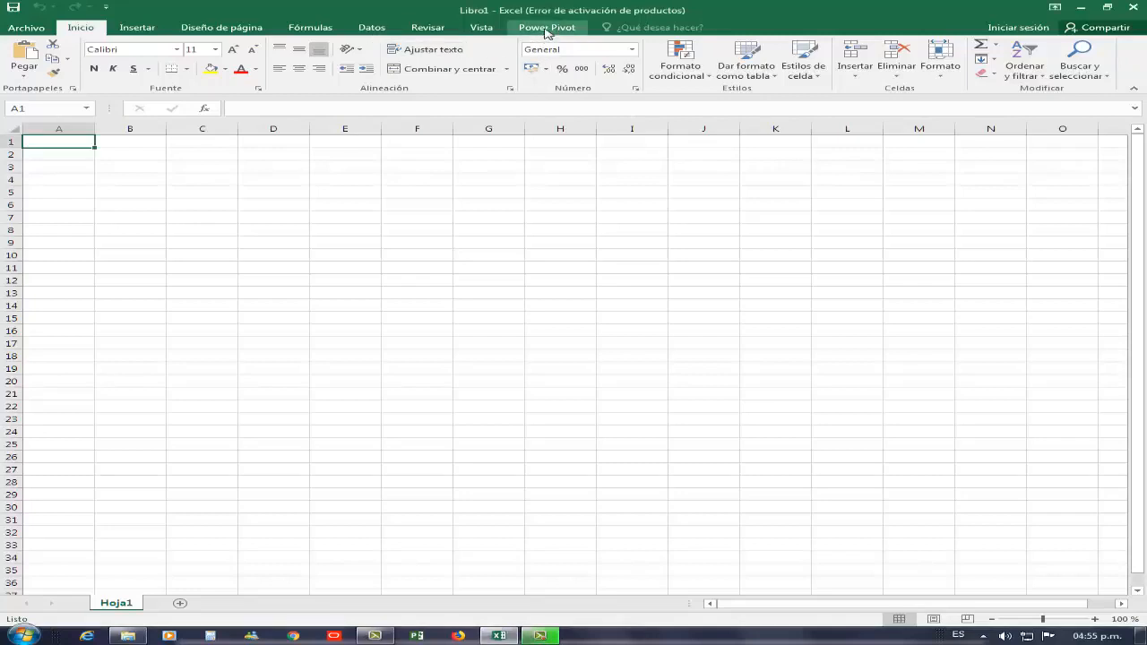
- Open the Power Pivot data model window for the blank workbook and answer the Windows colour scheme message with Básico de Windows 7
{"action": "left_click", "coordinate": [546, 29]}
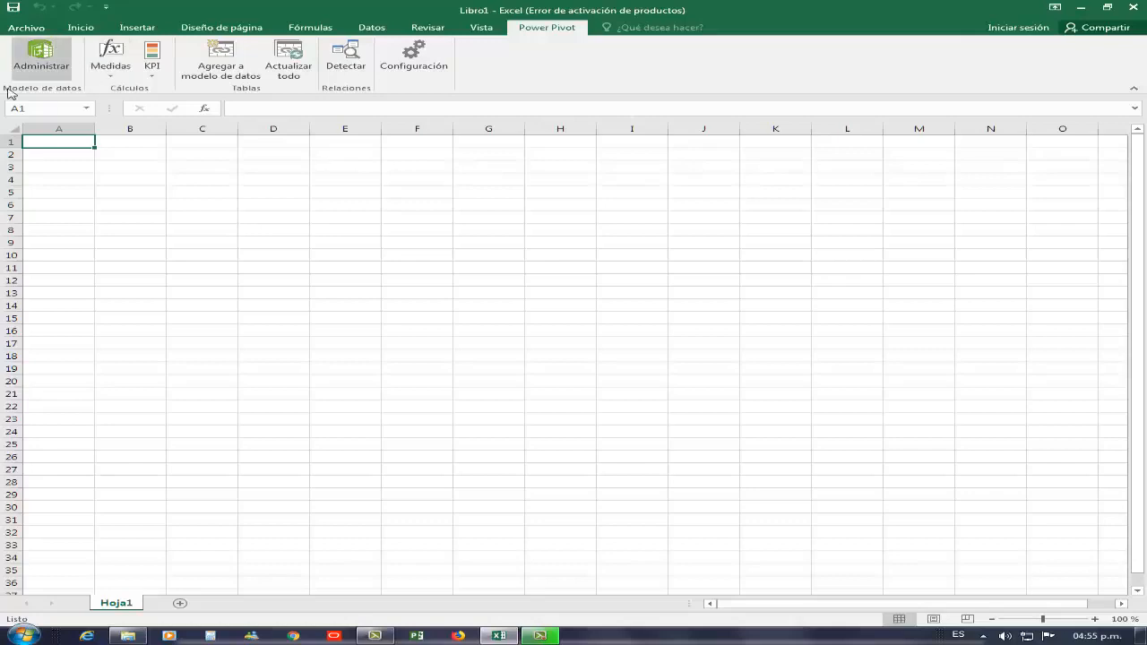
{"action": "left_click", "coordinate": [41, 57]}
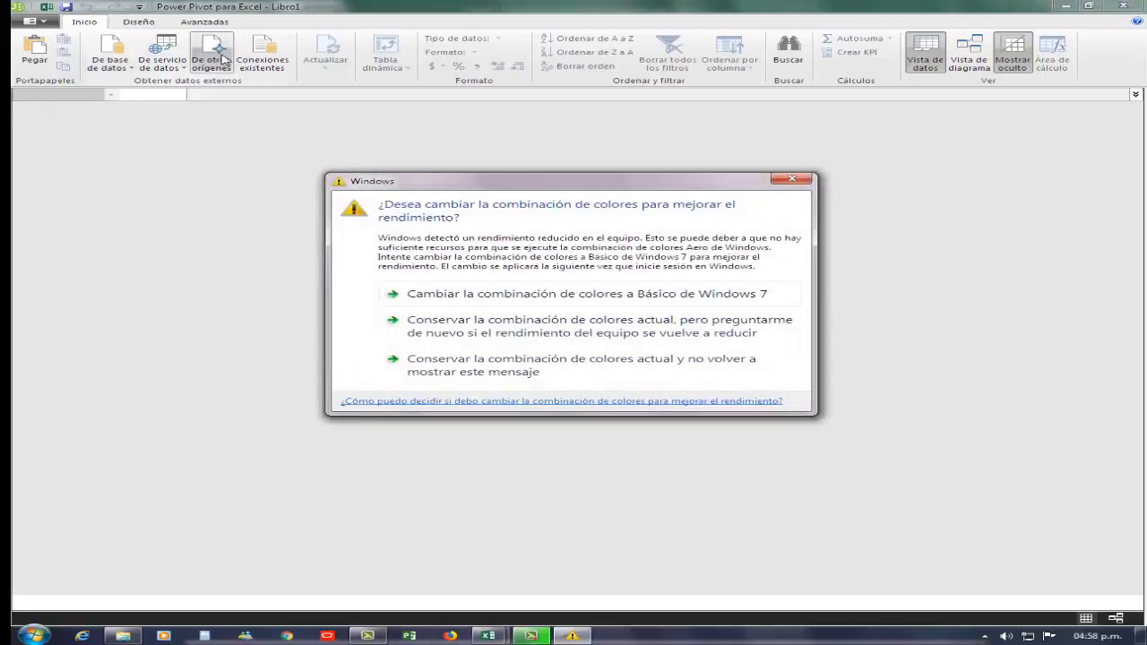
{"action": "left_click", "coordinate": [630, 285]}
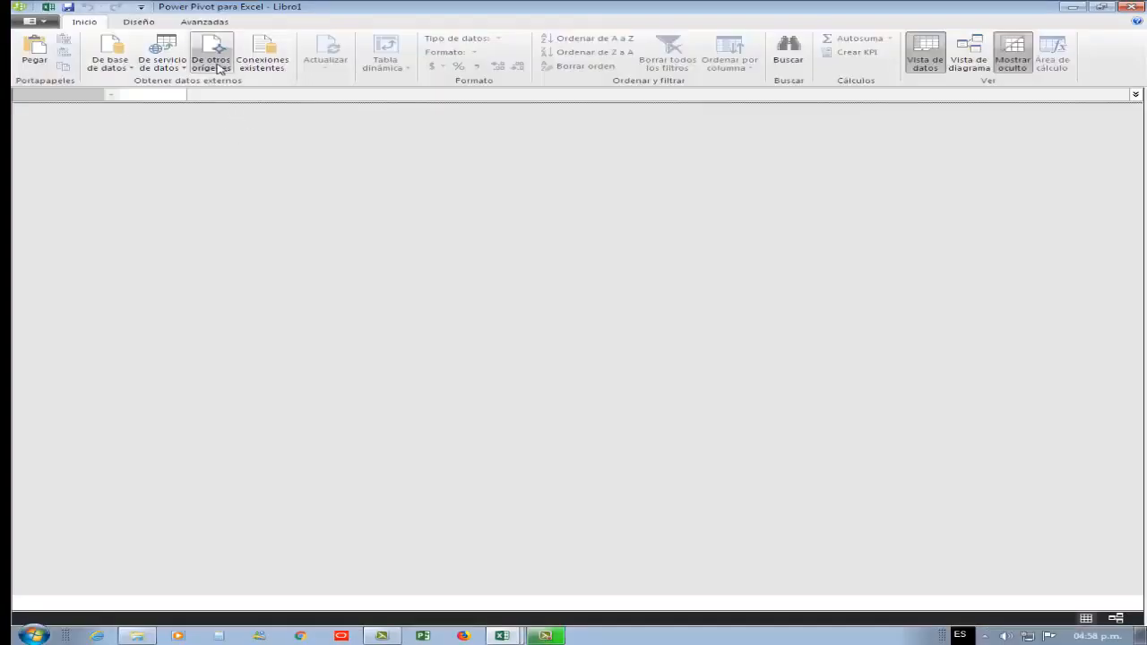
- Start a table import from another source, choosing Archivo de Excel as the data source
{"action": "left_click", "coordinate": [213, 63]}
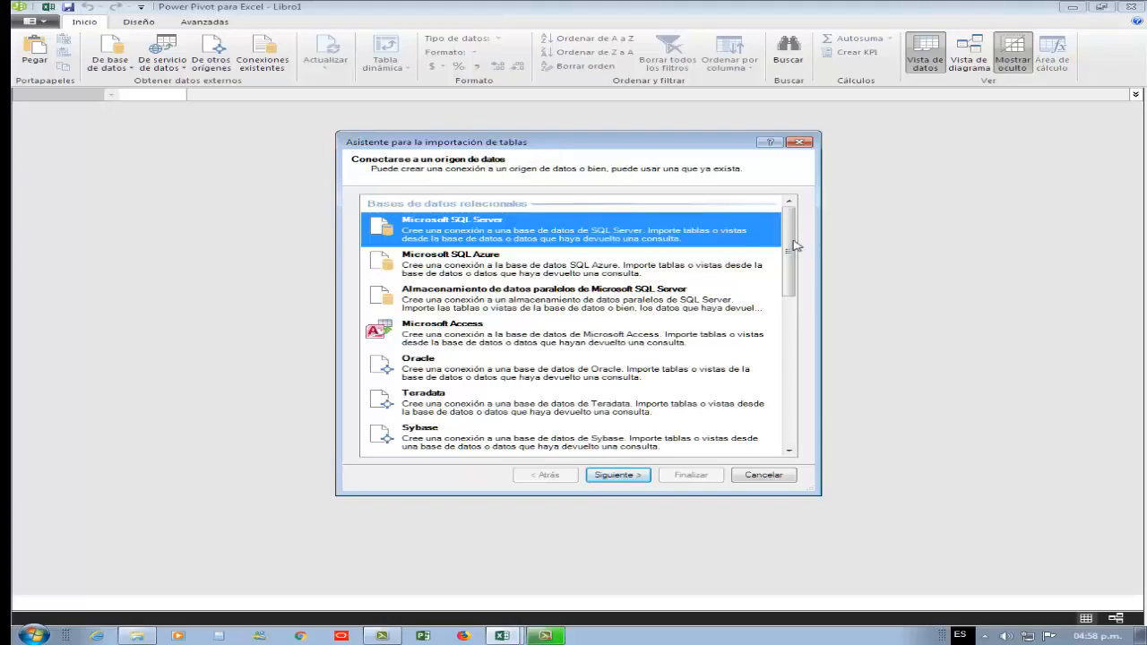
{"action": "left_click_drag", "start_coordinate": [792, 248], "coordinate": [790, 419]}
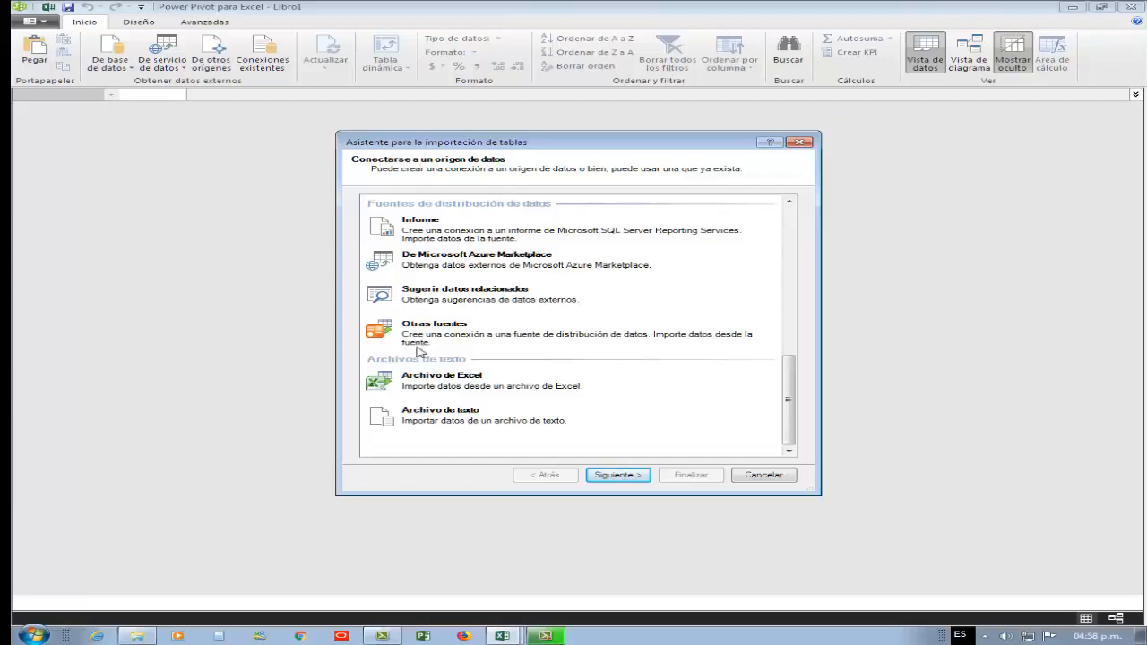
{"action": "left_click", "coordinate": [479, 391]}
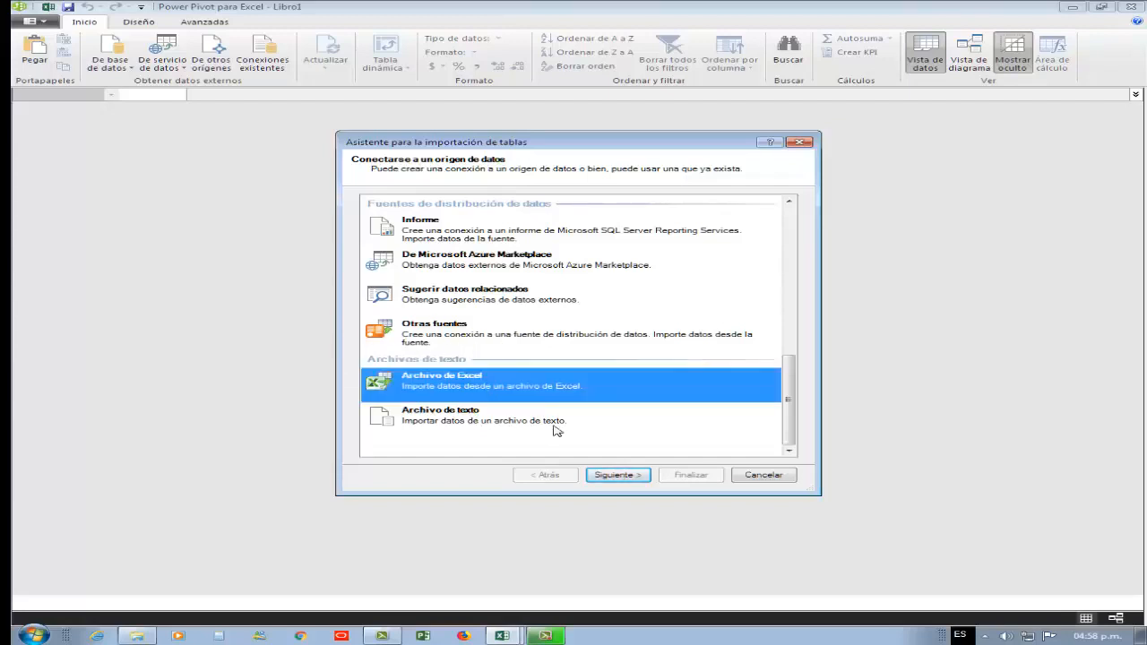
{"action": "left_click", "coordinate": [622, 475]}
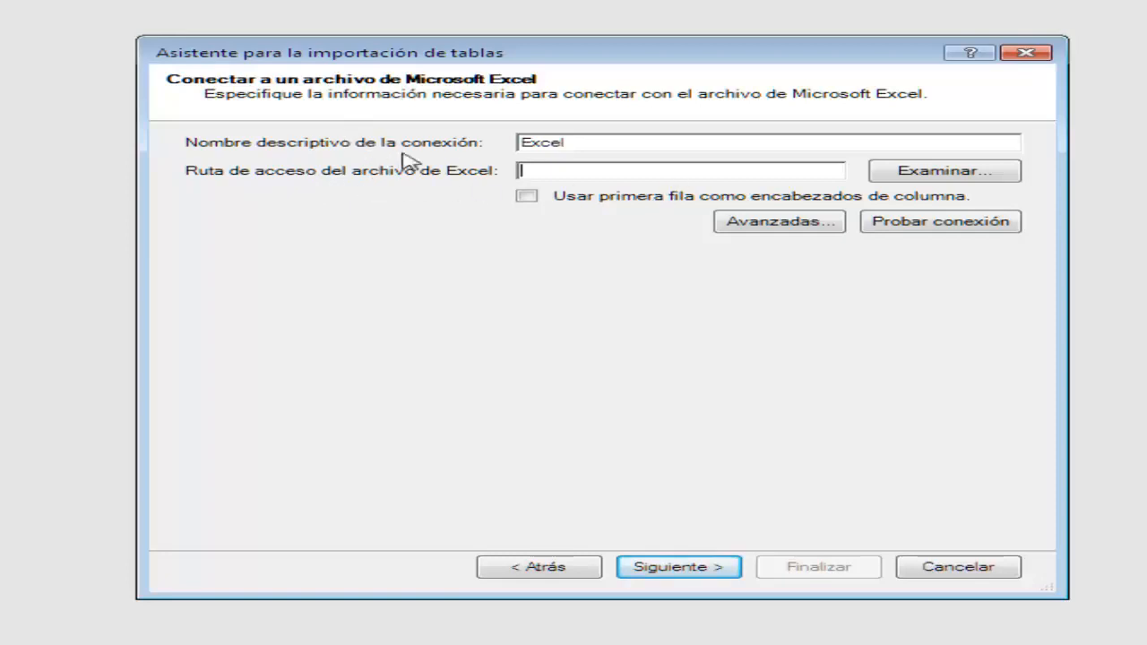
- Connect the import to the facturacion workbook on the desktop and proceed to the table selection
{"action": "left_click", "coordinate": [923, 173]}
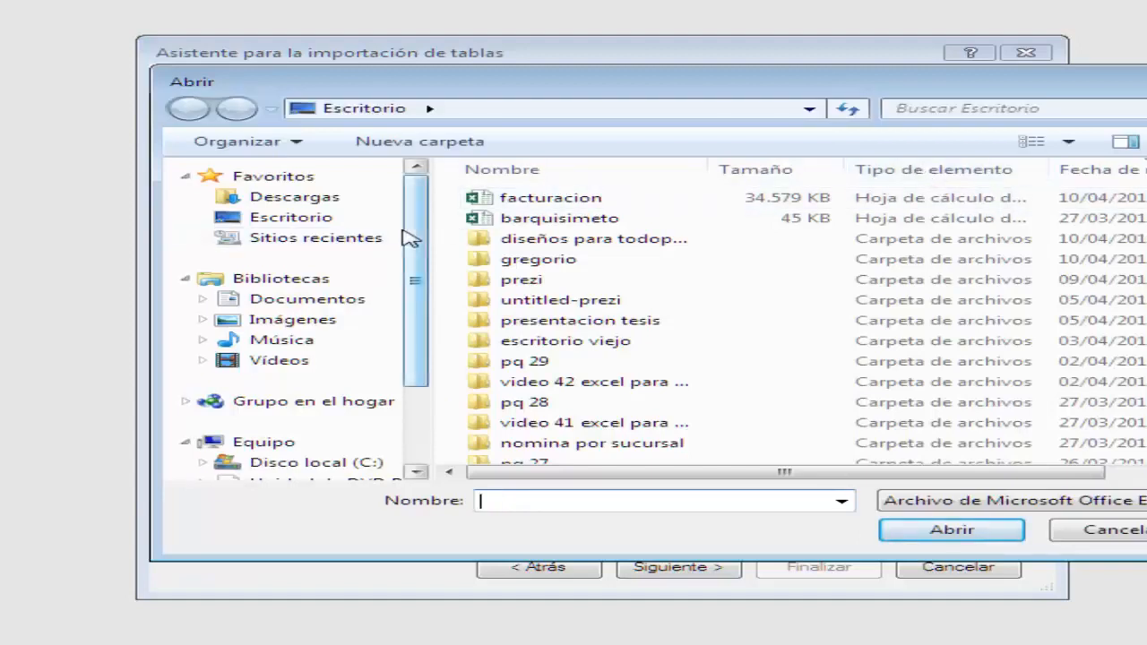
{"action": "left_click", "coordinate": [524, 206]}
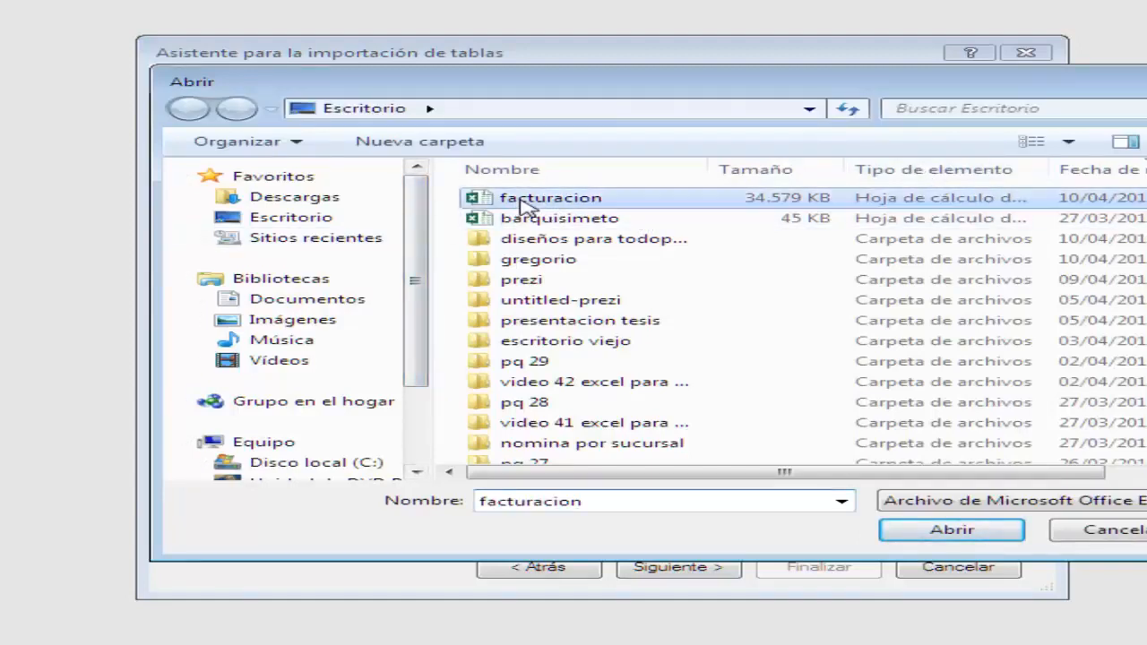
{"action": "left_click", "coordinate": [918, 529]}
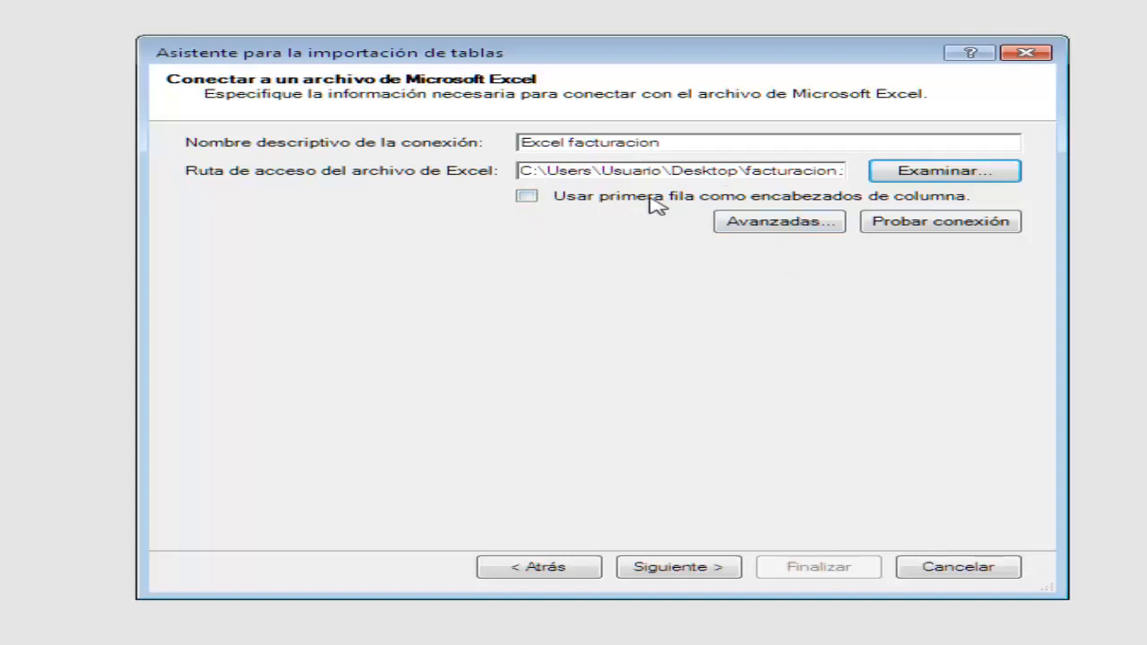
{"action": "left_click", "coordinate": [708, 570]}
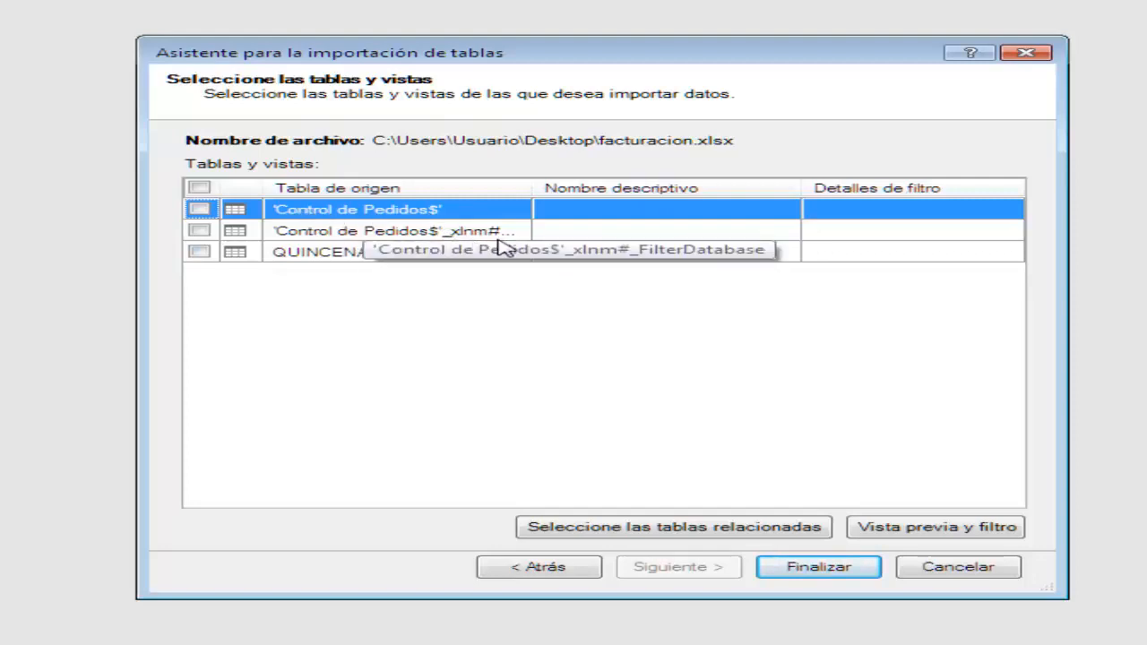
- Select the 'Control de Pedidos$' source table, dismiss its data preview and finish the import
{"action": "left_click", "coordinate": [199, 209]}
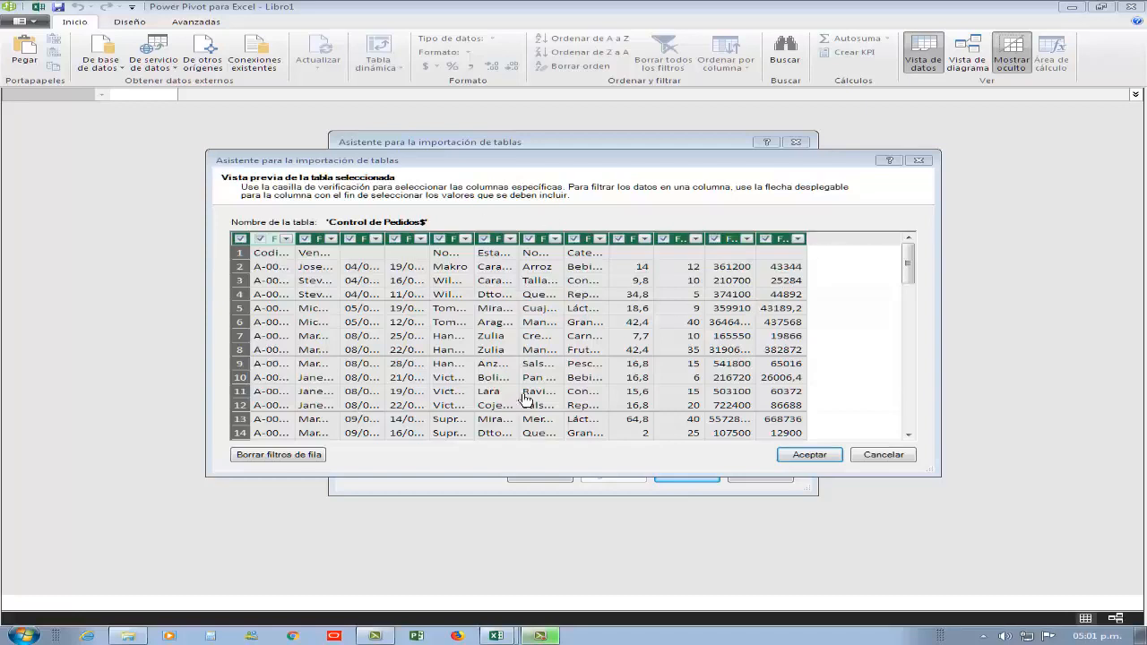
{"action": "left_click", "coordinate": [867, 455]}
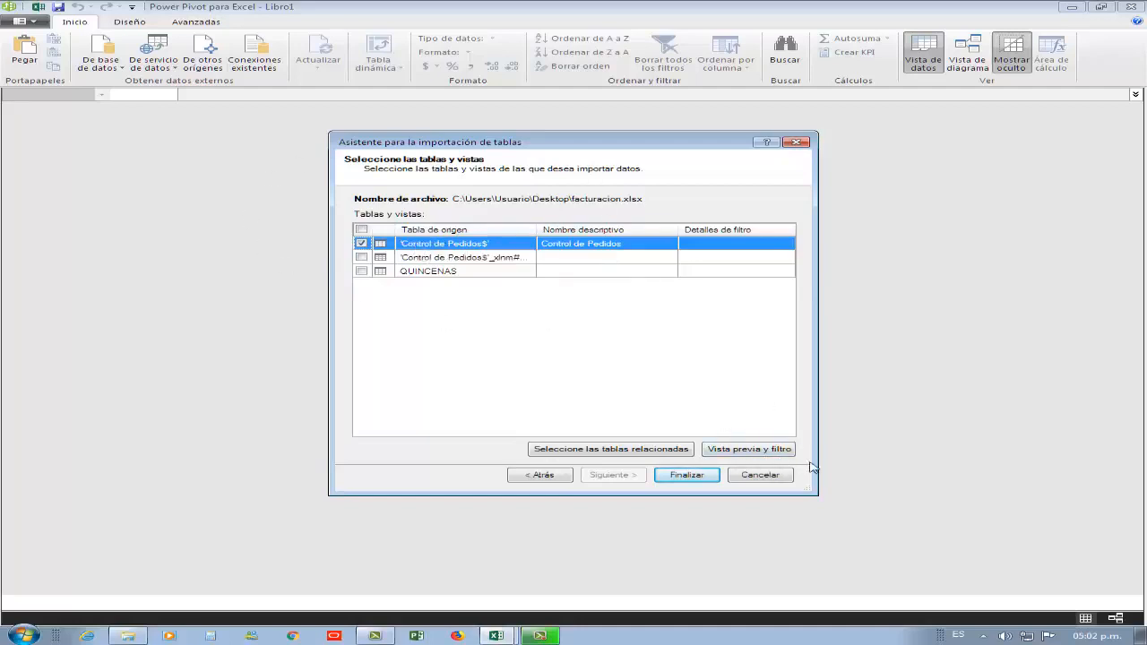
{"action": "left_click", "coordinate": [692, 476]}
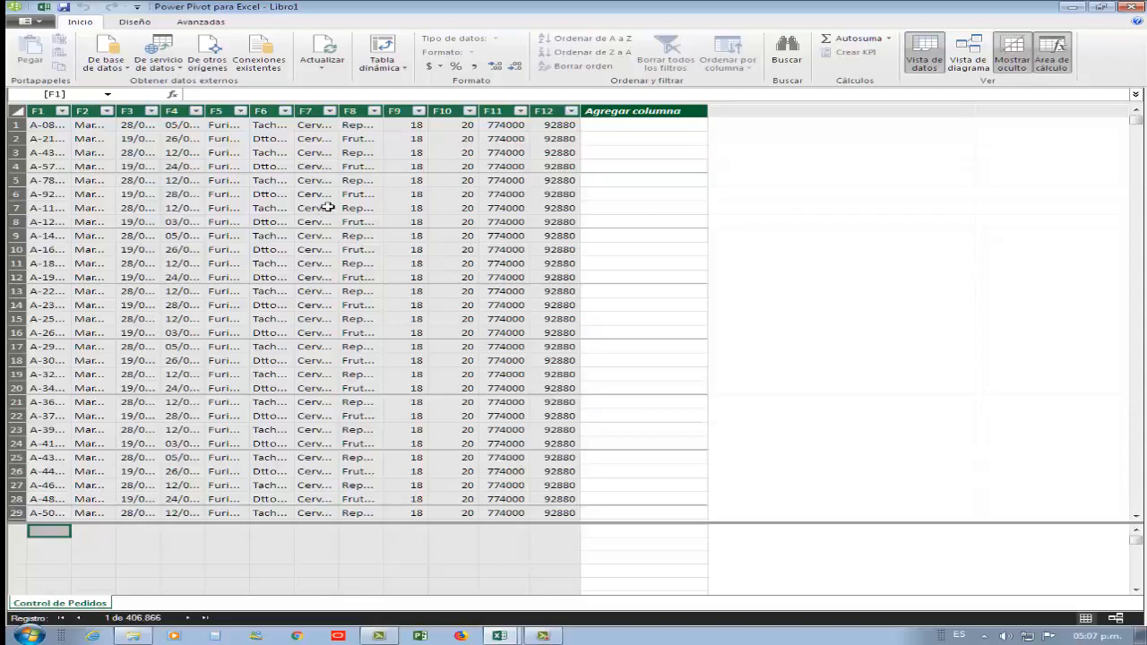
- Widen column F6 of the imported Control de Pedidos table and browse through its first rows
{"action": "left_click_drag", "start_coordinate": [294, 118], "coordinate": [419, 123]}
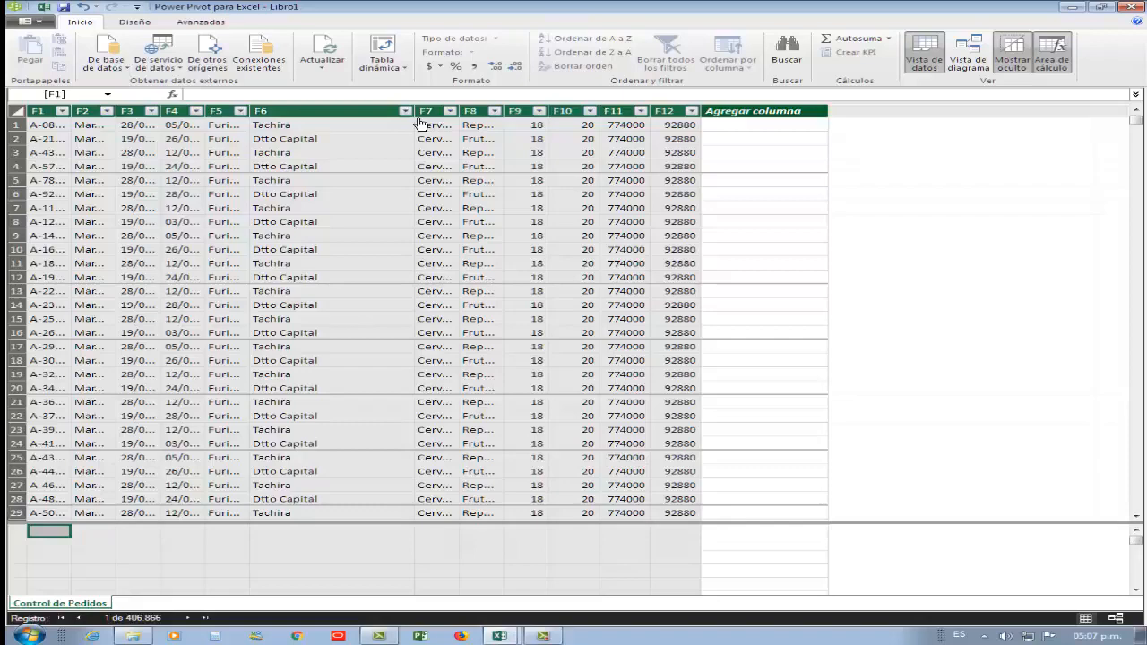
{"action": "scroll", "coordinate": [346, 194], "scroll_direction": "down", "scroll_amount": 2}
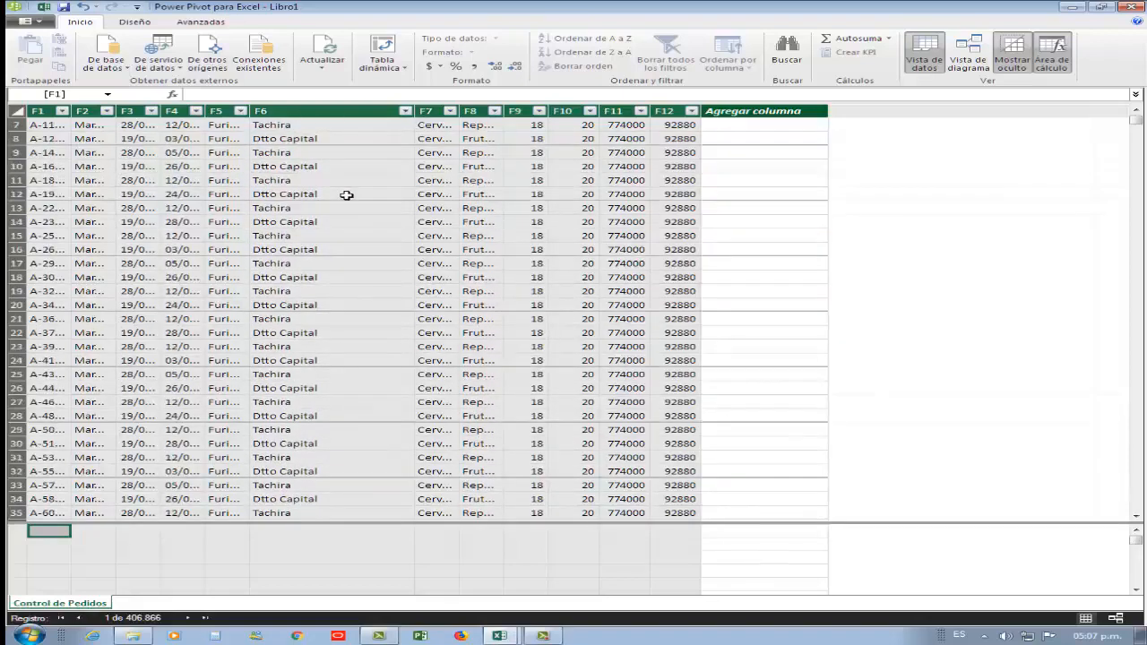
{"action": "scroll", "coordinate": [346, 194], "scroll_direction": "up", "scroll_amount": 2}
{"action": "scroll", "coordinate": [346, 194], "scroll_direction": "down", "scroll_amount": 5}
{"action": "scroll", "coordinate": [346, 195], "scroll_direction": "up", "scroll_amount": 5}
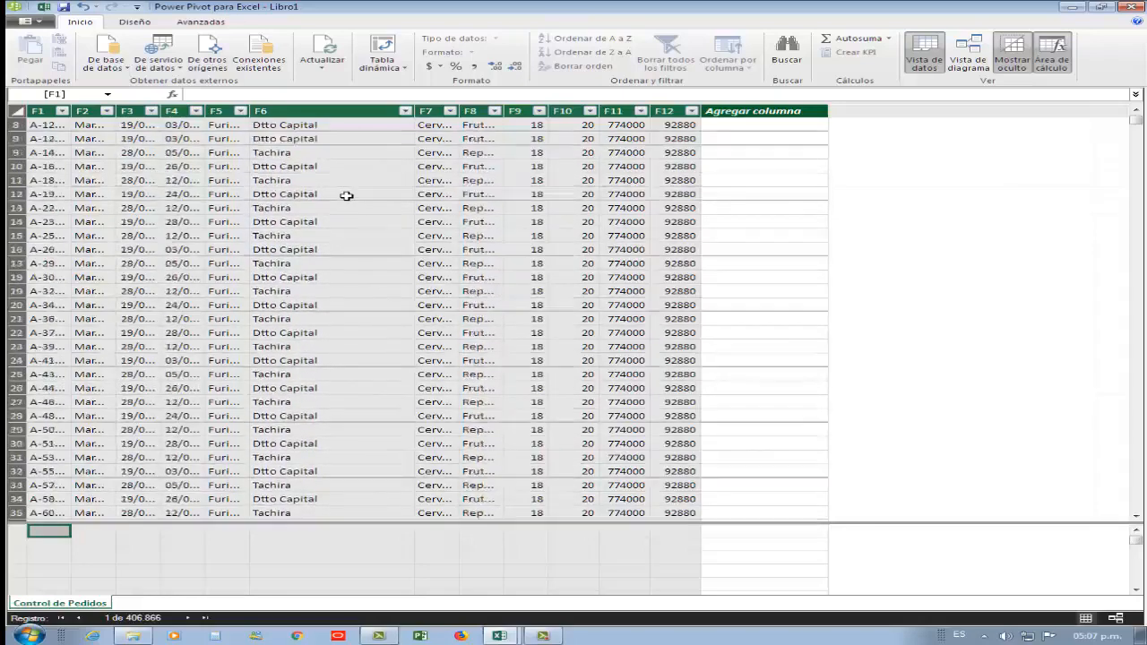
{"action": "scroll", "coordinate": [346, 195], "scroll_direction": "down", "scroll_amount": 10}
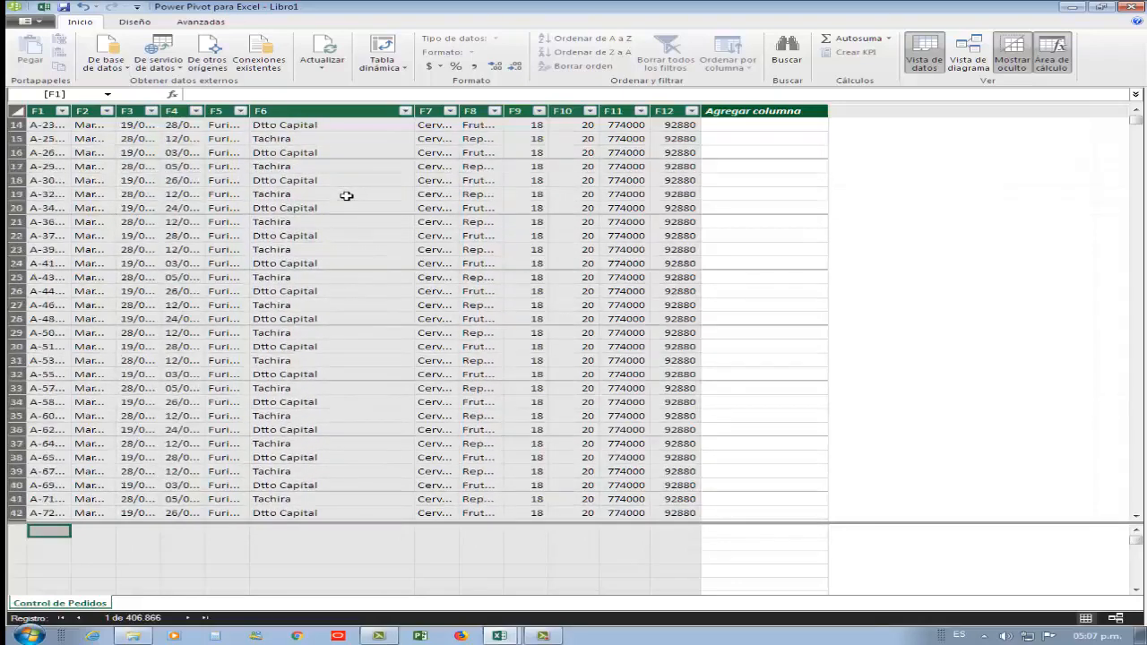
{"action": "scroll", "coordinate": [346, 194], "scroll_direction": "down", "scroll_amount": 9}
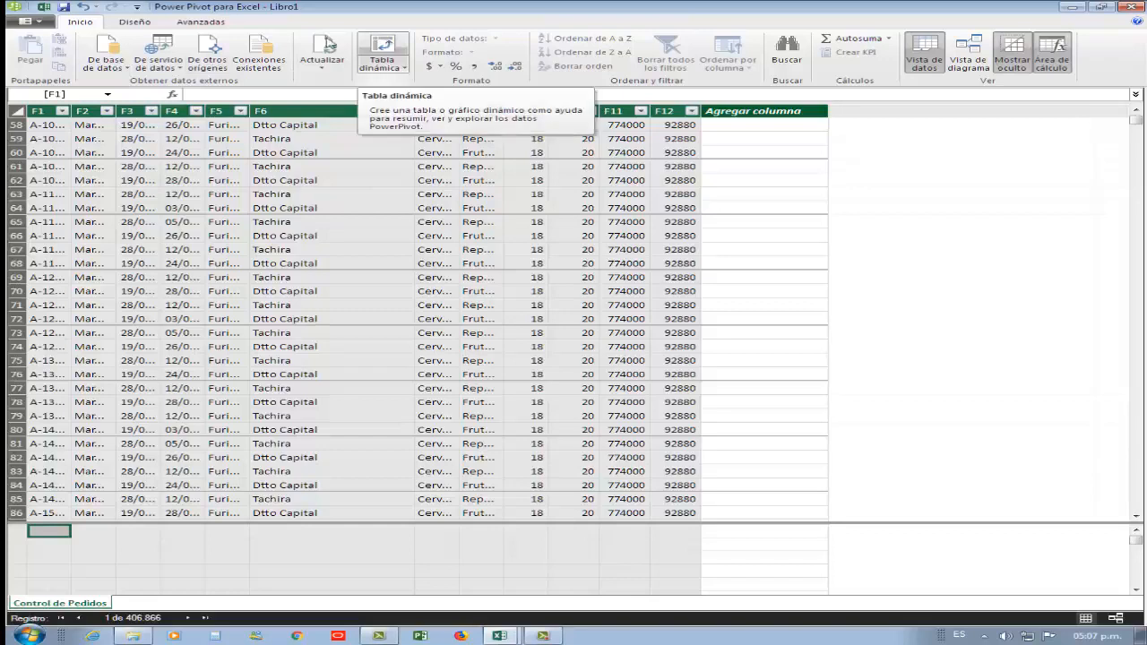
{"action": "left_click", "coordinate": [139, 21]}
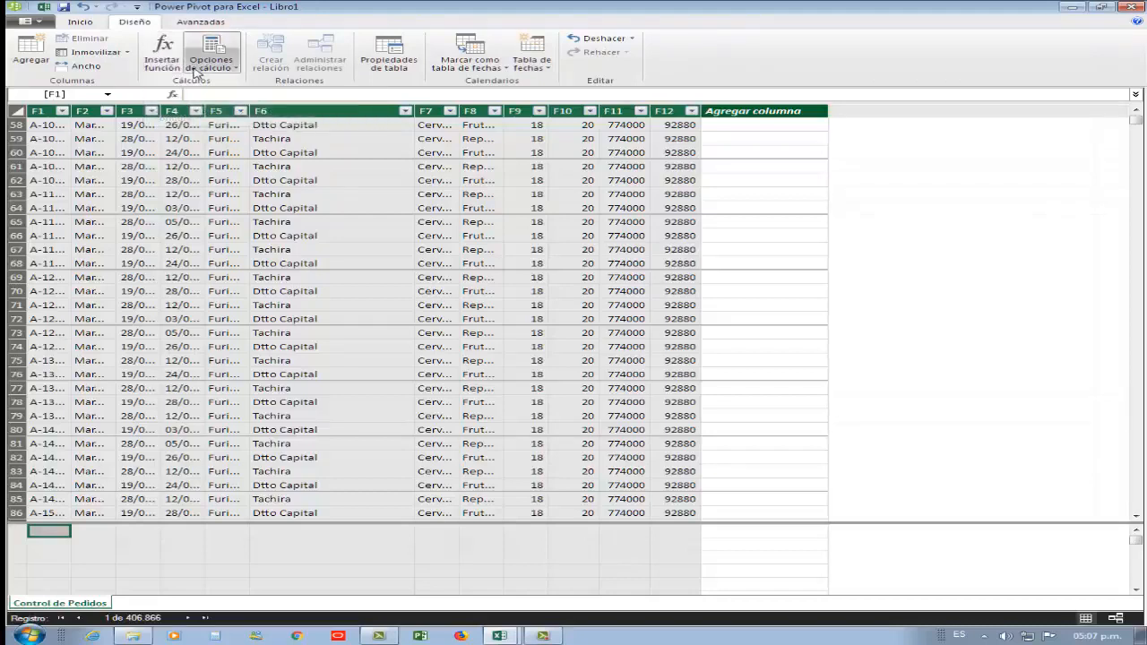
{"action": "left_click", "coordinate": [163, 49]}
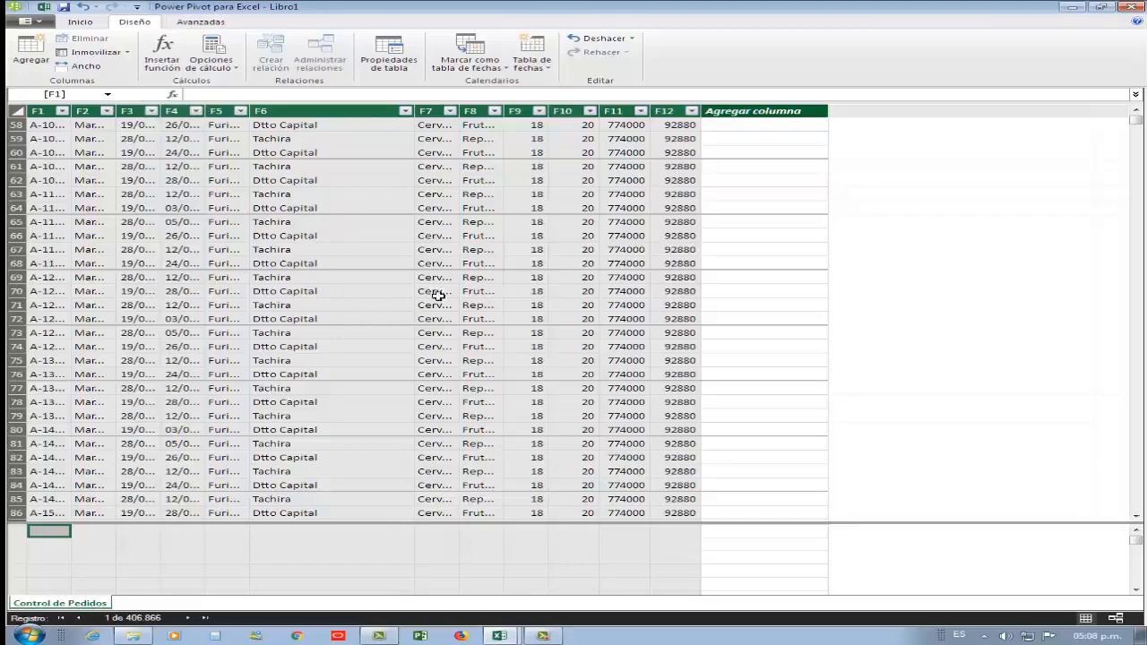
{"action": "scroll", "coordinate": [446, 289], "scroll_direction": "down", "scroll_amount": 1}
{"action": "scroll", "coordinate": [447, 290], "scroll_direction": "up", "scroll_amount": 1}
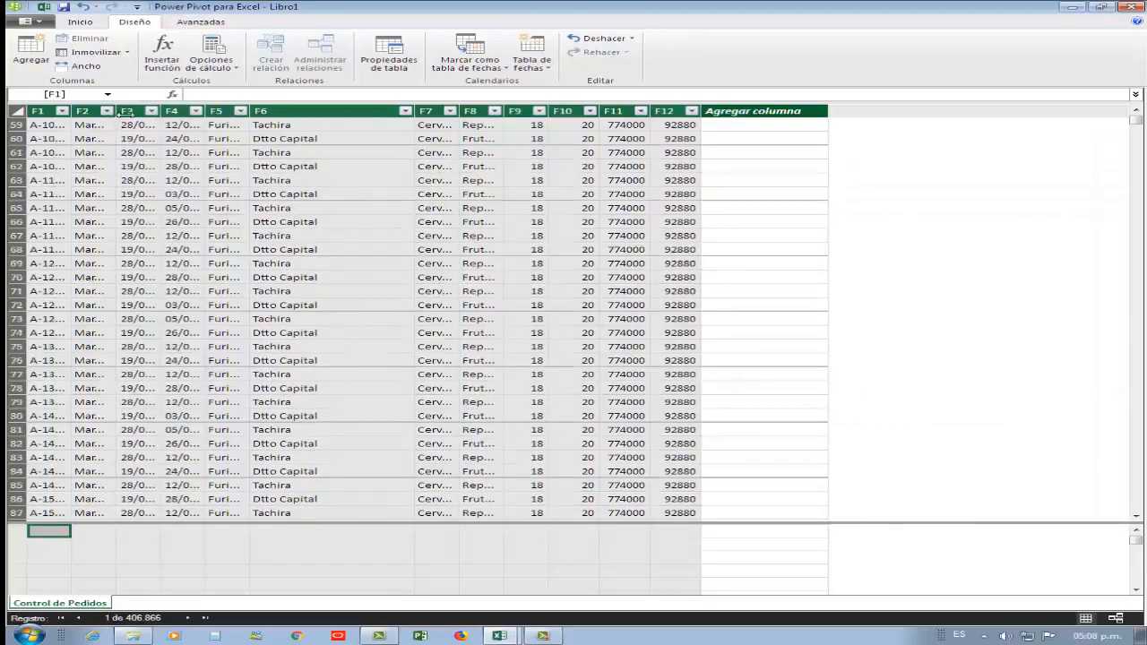
- Widen columns F2, F3, F4 and F5 of the Control de Pedidos table to show more of their contents
{"action": "left_click_drag", "start_coordinate": [124, 113], "coordinate": [138, 113]}
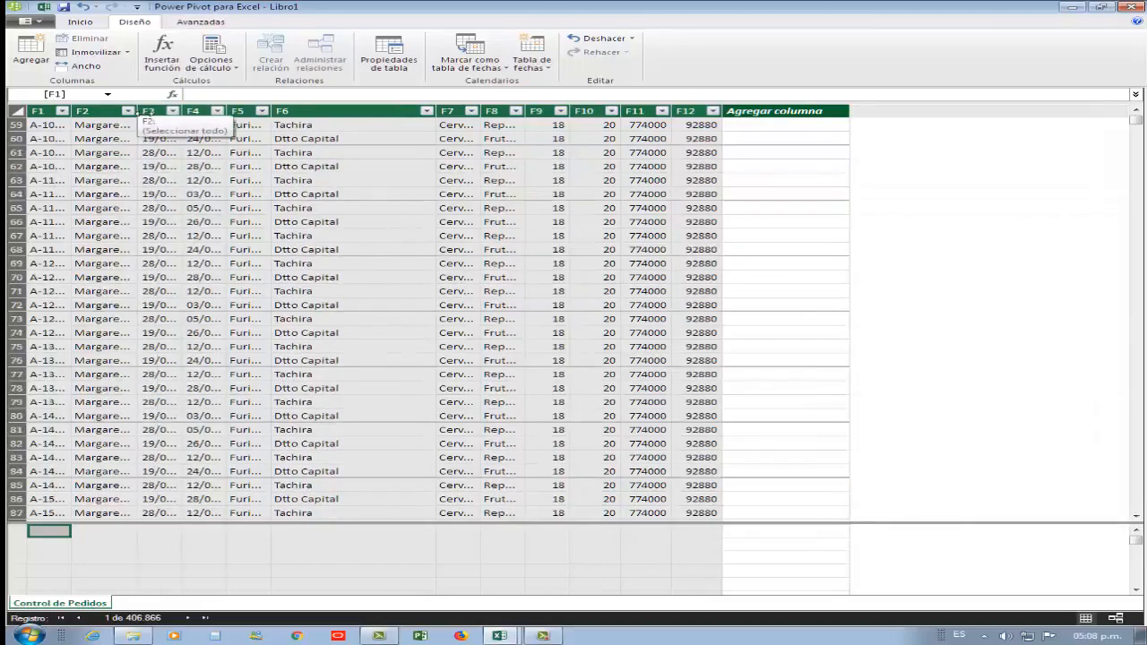
{"action": "left_click_drag", "start_coordinate": [270, 117], "coordinate": [515, 111]}
{"action": "left_click", "coordinate": [240, 125]}
{"action": "left_click", "coordinate": [81, 21]}
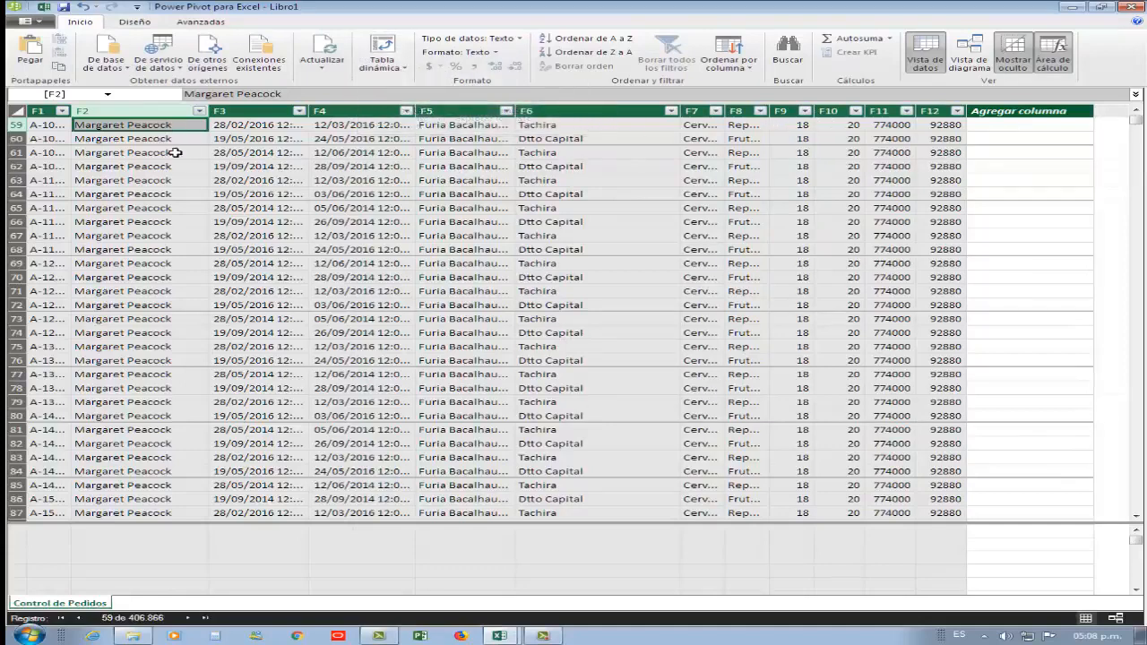
{"action": "left_click", "coordinate": [126, 23]}
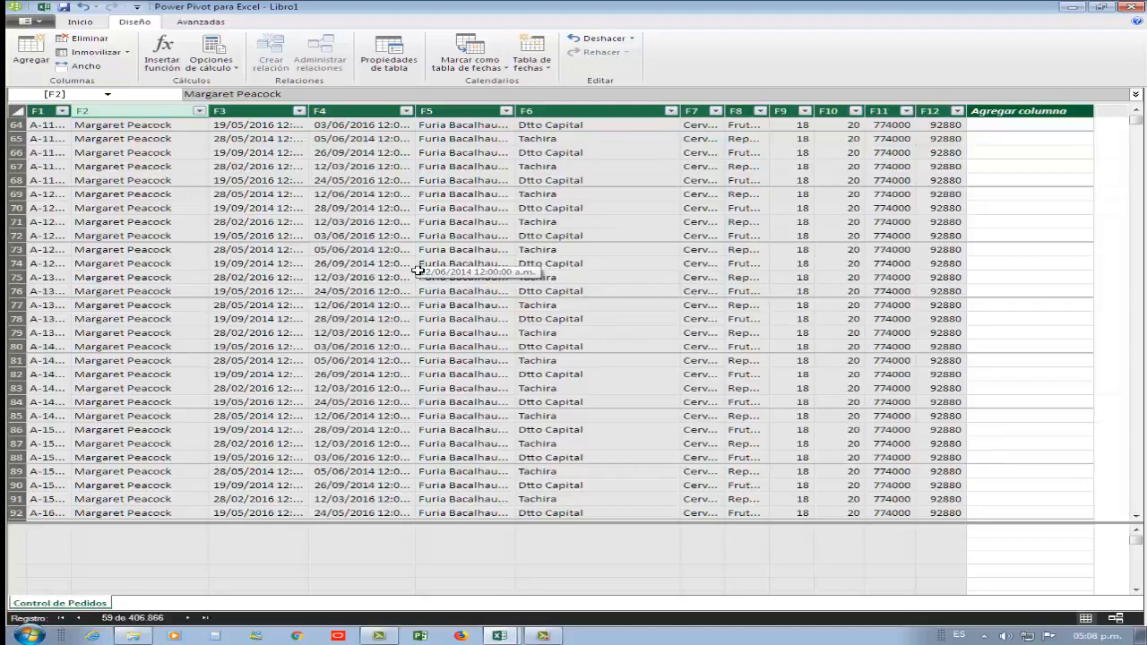
{"action": "scroll", "coordinate": [418, 271], "scroll_direction": "up", "scroll_amount": 1}
{"action": "left_click_drag", "start_coordinate": [517, 112], "coordinate": [580, 124]}
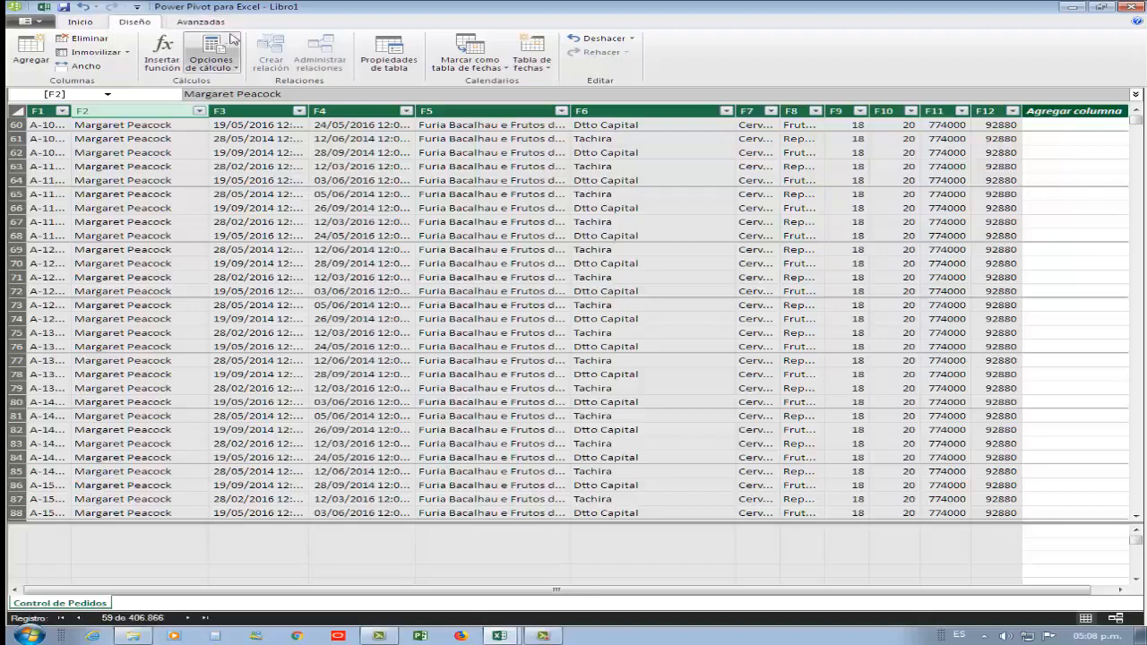
- Look over the advanced data model options and switch the data model to diagram view
{"action": "left_click", "coordinate": [204, 22]}
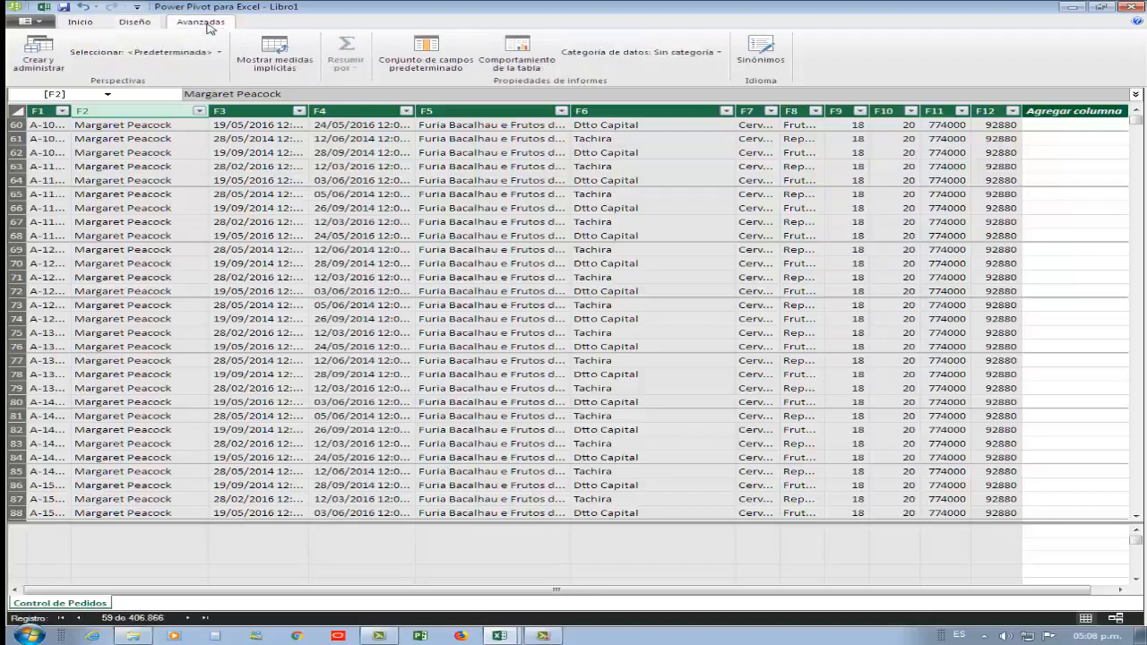
{"action": "left_click", "coordinate": [77, 24]}
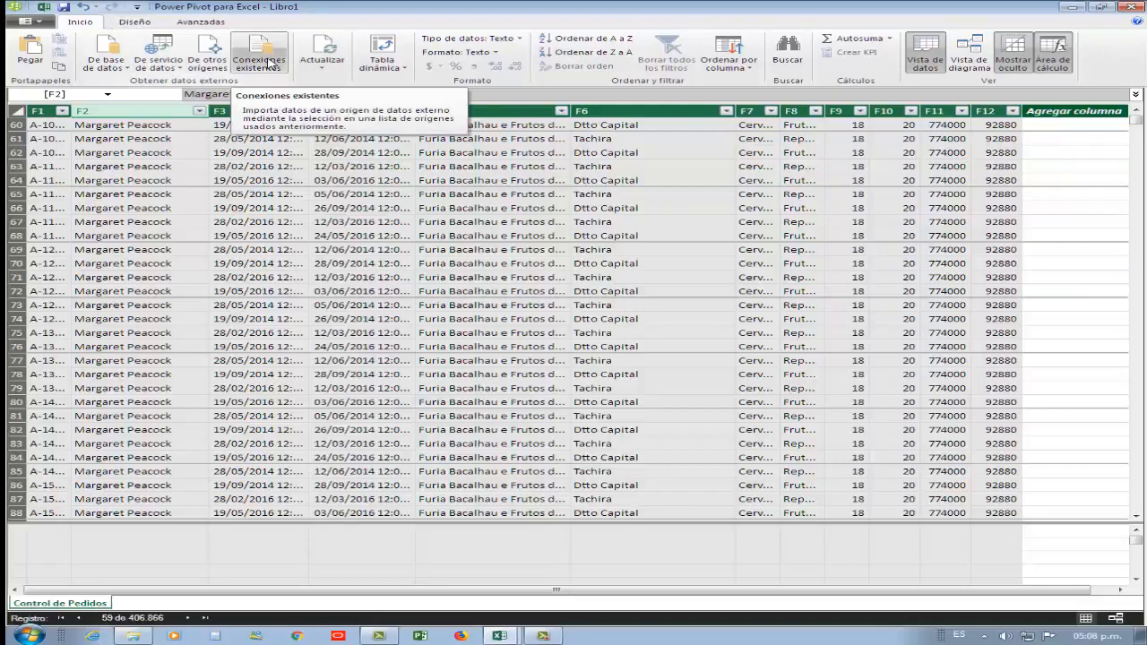
{"action": "left_click", "coordinate": [975, 56]}
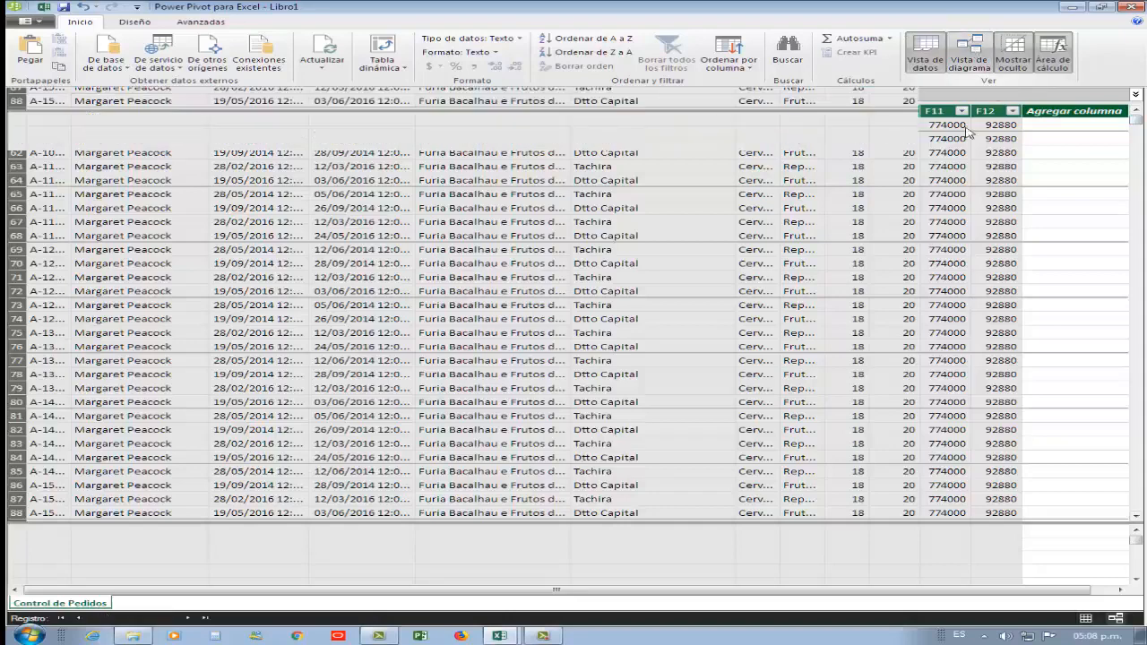